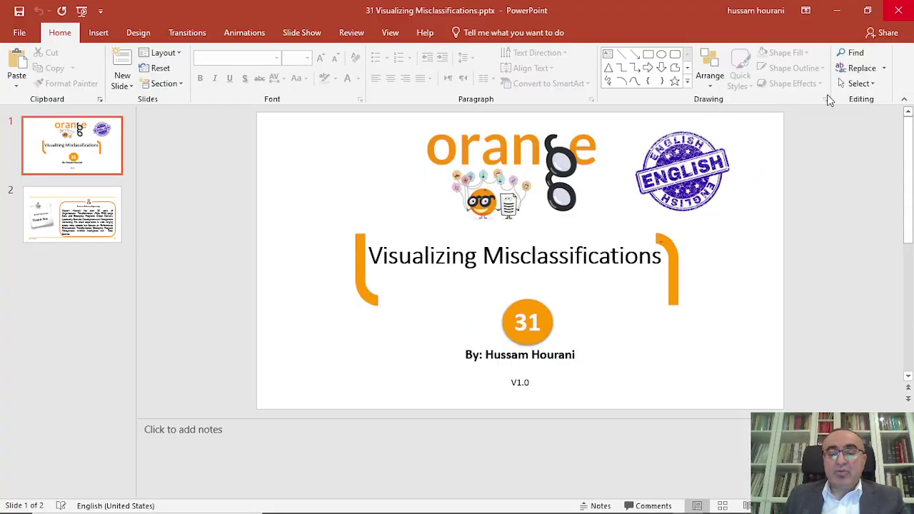
- Place a File widget on the Orange canvas
mouse_move(639, 483)
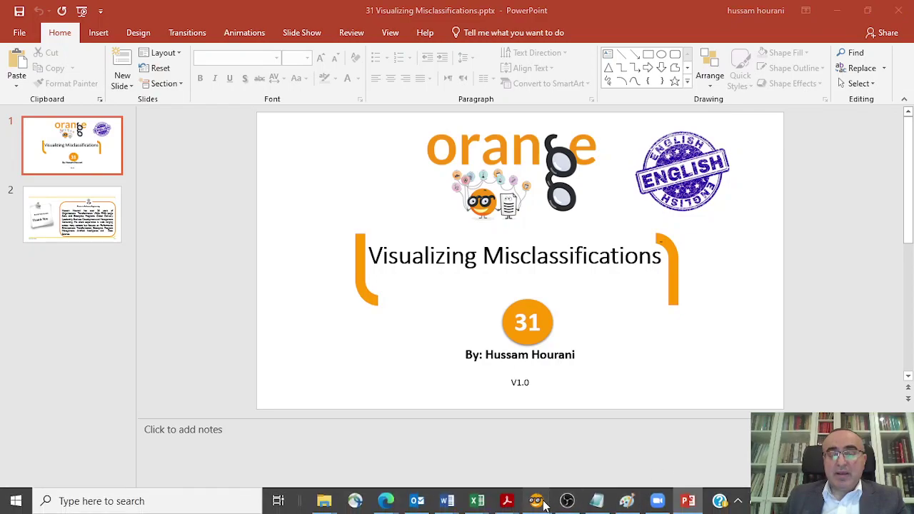
mouse_move(539, 502)
click(469, 451)
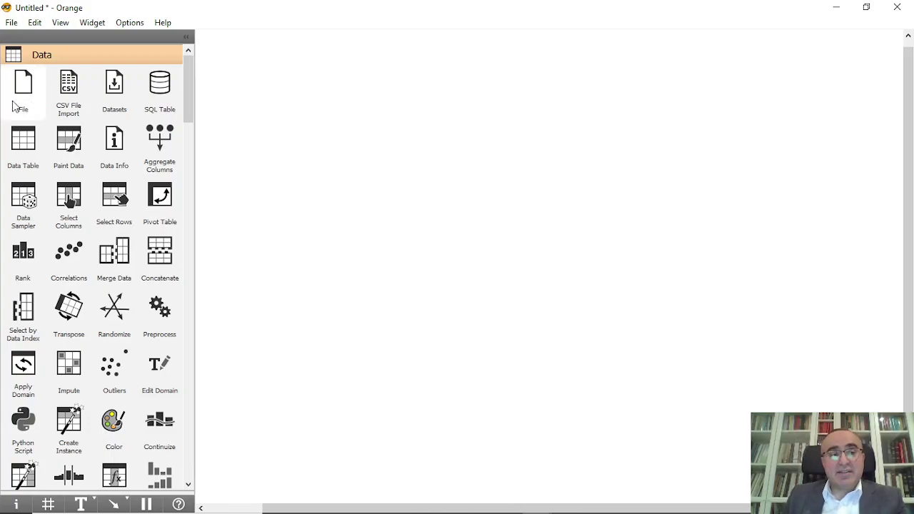
drag(22, 89, 284, 157)
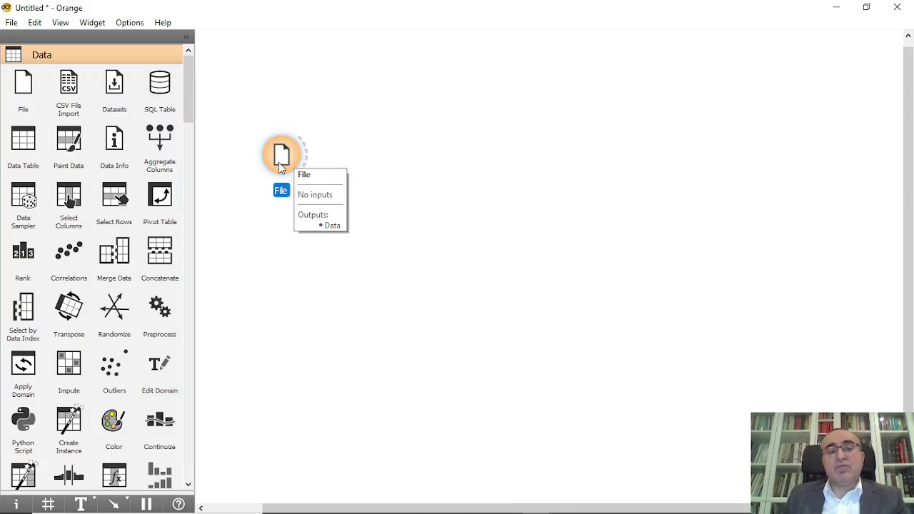
- Load iris.tab in the File widget and set the iris column's role to target
double_click(281, 161)
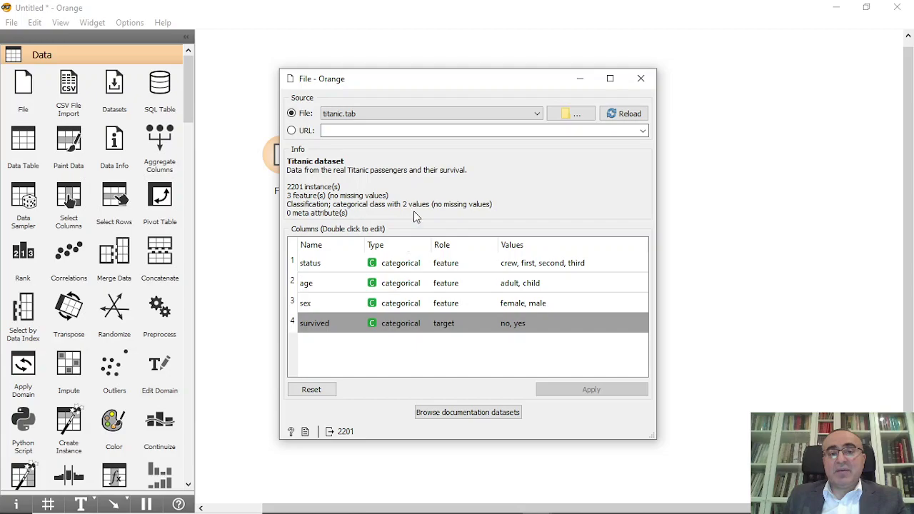
click(533, 114)
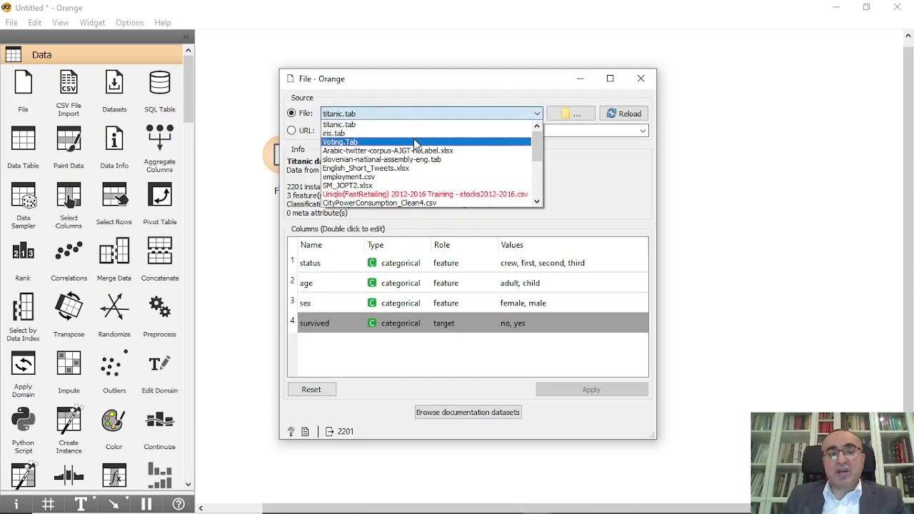
click(561, 119)
click(562, 119)
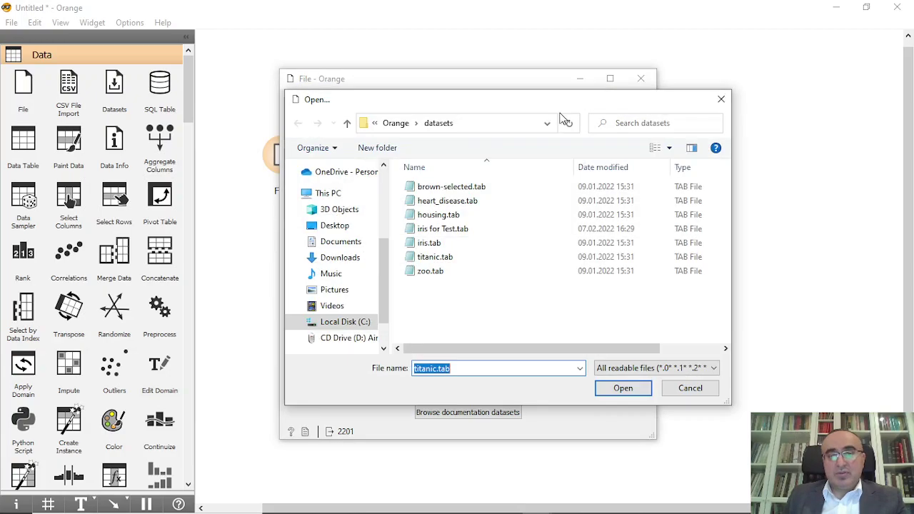
double_click(434, 245)
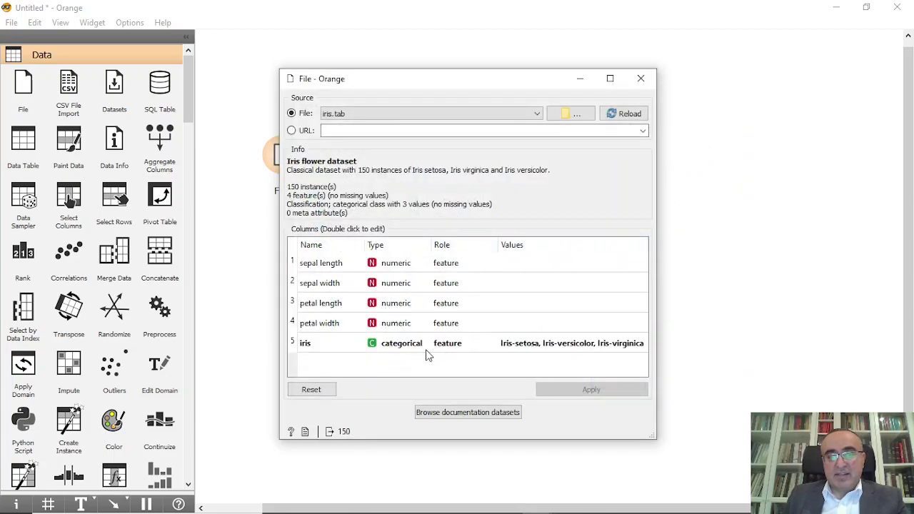
double_click(455, 345)
click(457, 365)
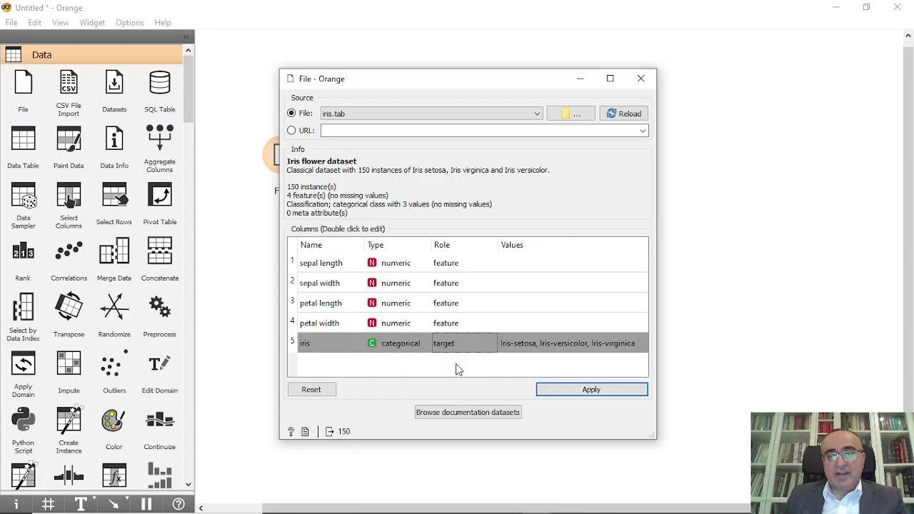
click(580, 390)
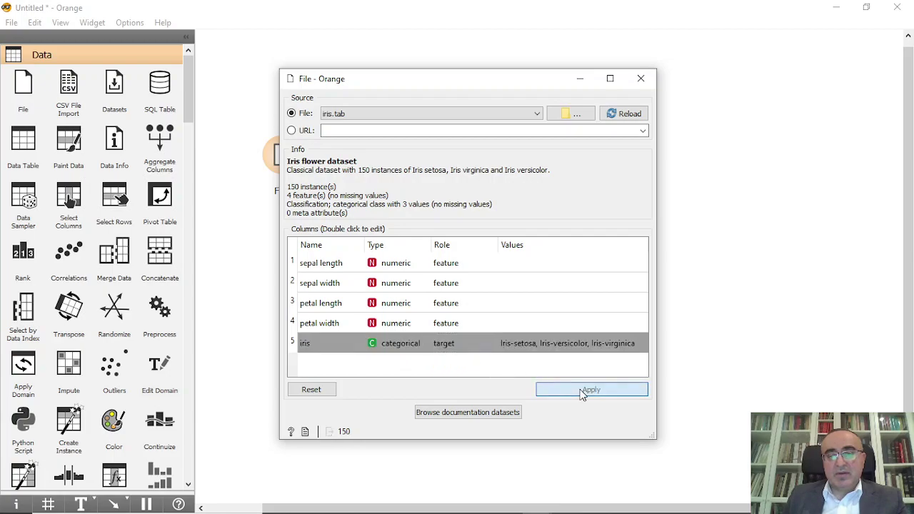
- Add a Test and Score widget linked to the File data
click(640, 78)
drag(304, 153, 490, 150)
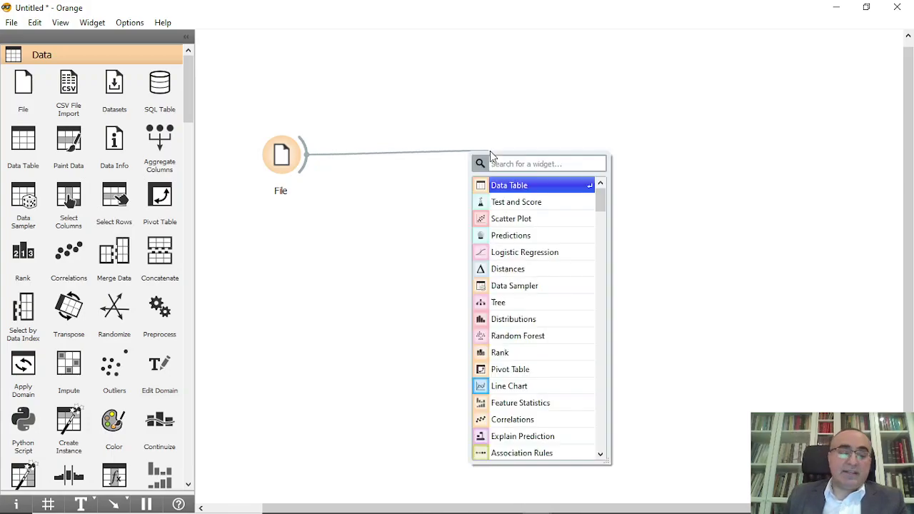
text(test)
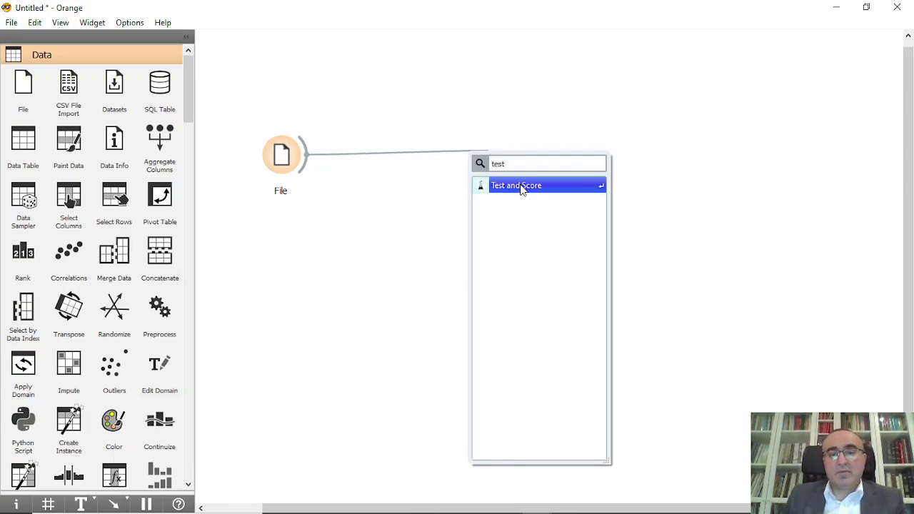
click(519, 185)
drag(516, 168, 364, 254)
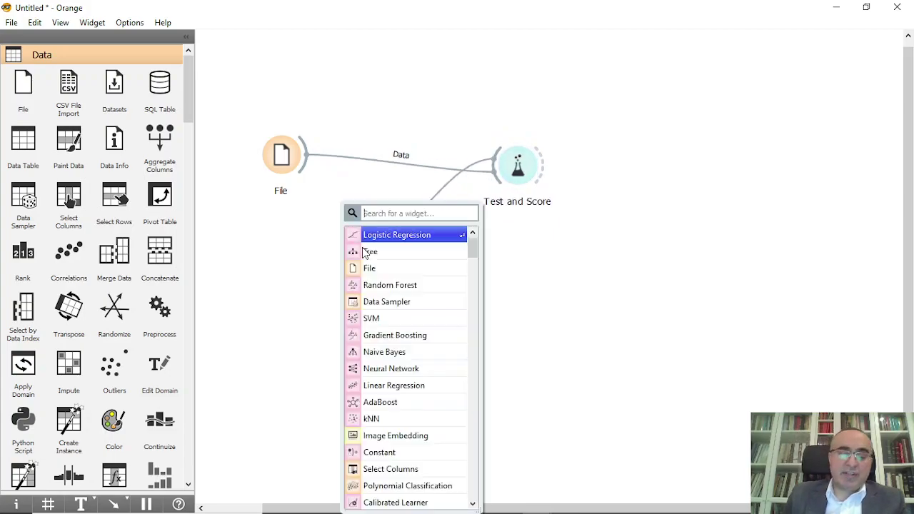
- Add Logistic Regression as Test and Score's learner
text(log)
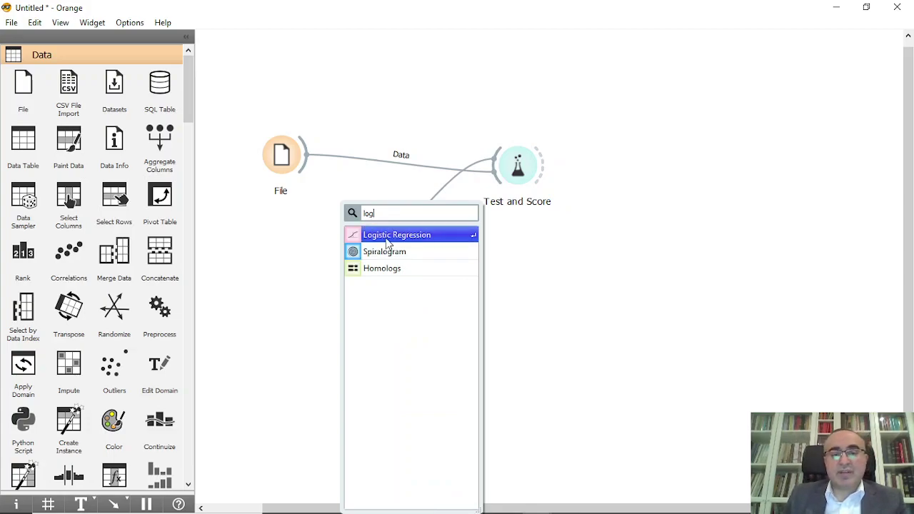
click(391, 238)
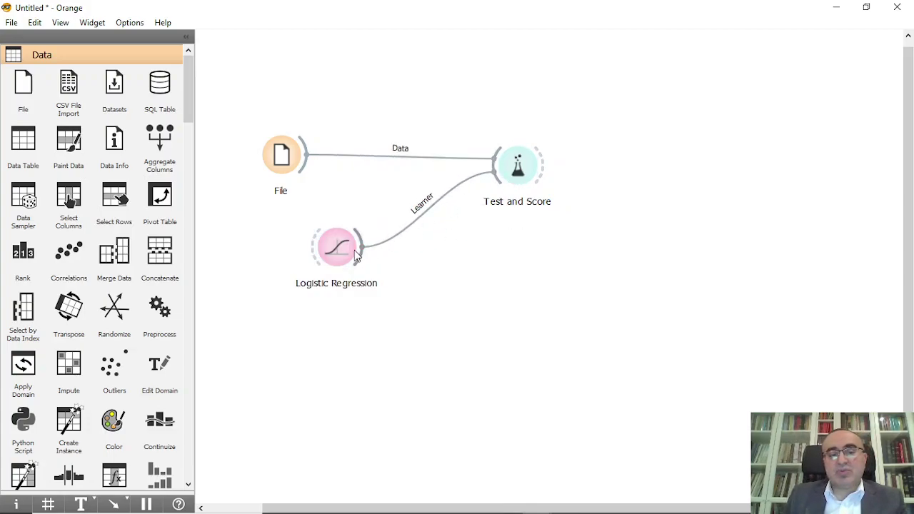
drag(338, 253, 372, 245)
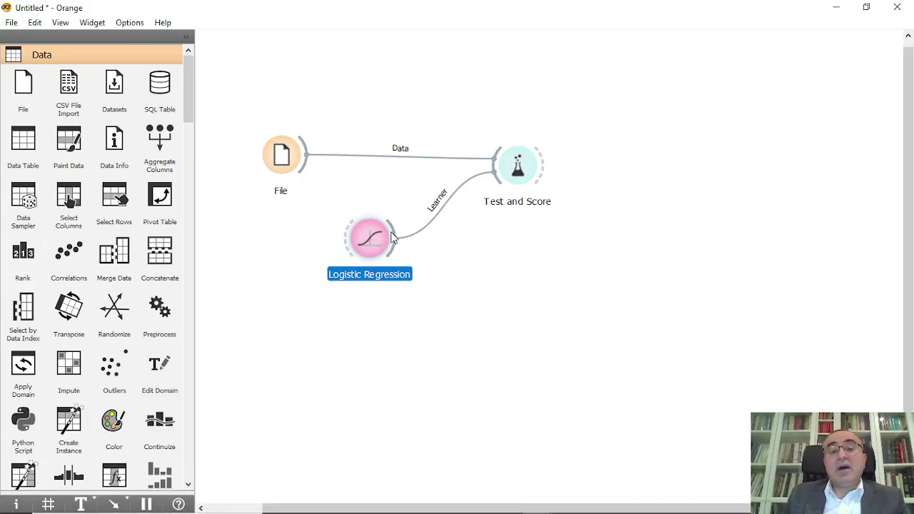
- Add a Confusion Matrix fed by Test and Score's evaluation results
drag(544, 167, 606, 162)
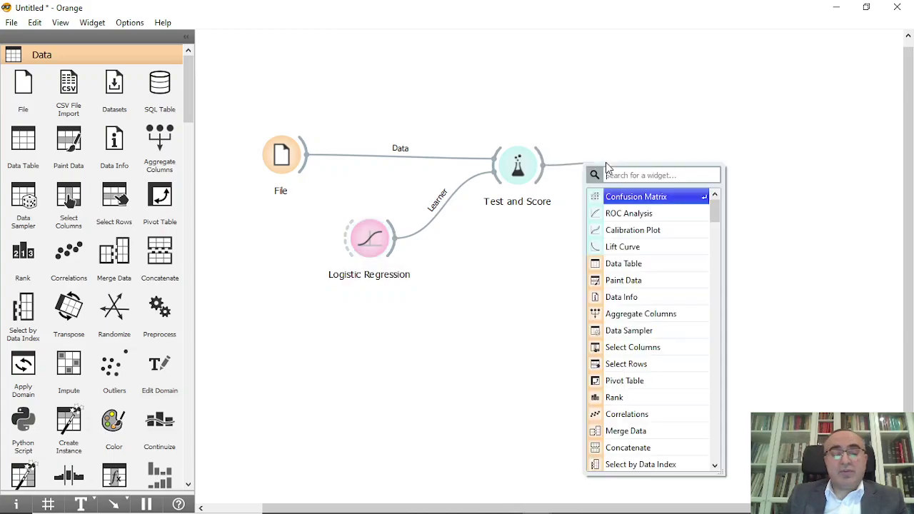
text(con)
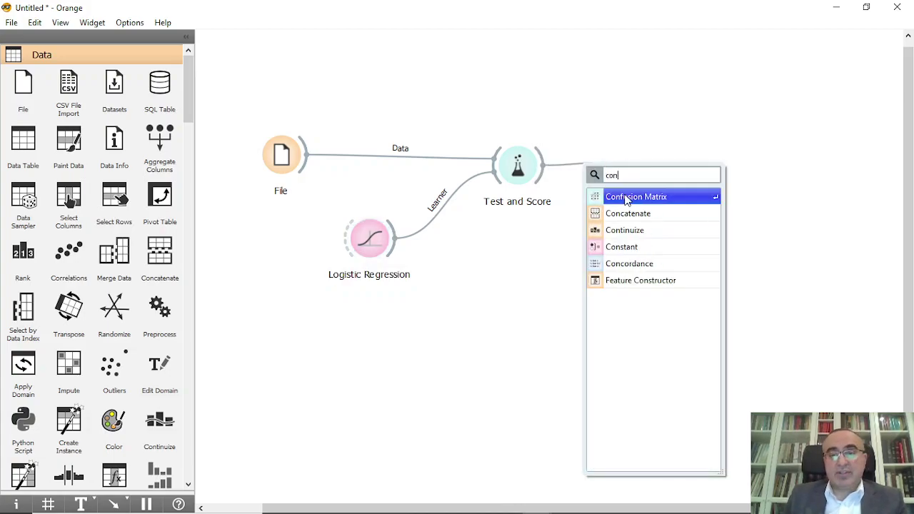
click(627, 198)
- Select the 3 versicolor-as-virginica cell, then the 2 virginica-as-versicolor cell, and close the matrix
double_click(639, 166)
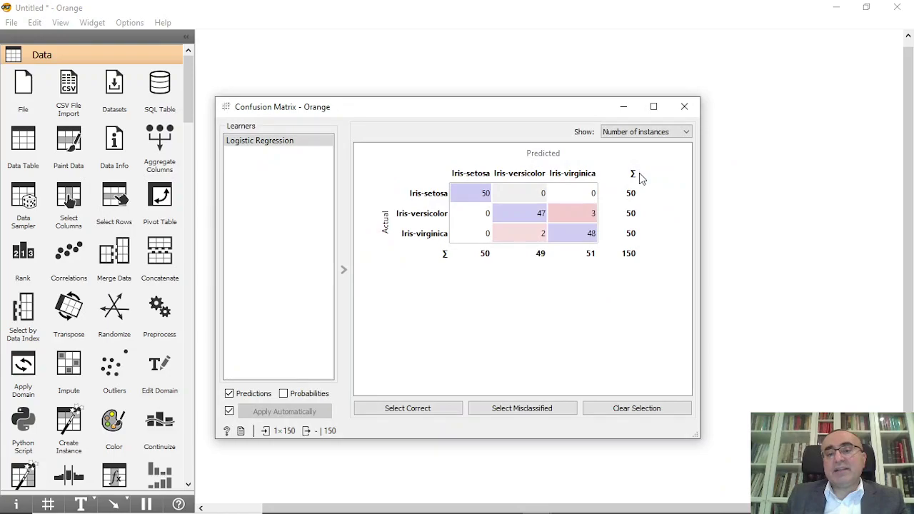
click(591, 219)
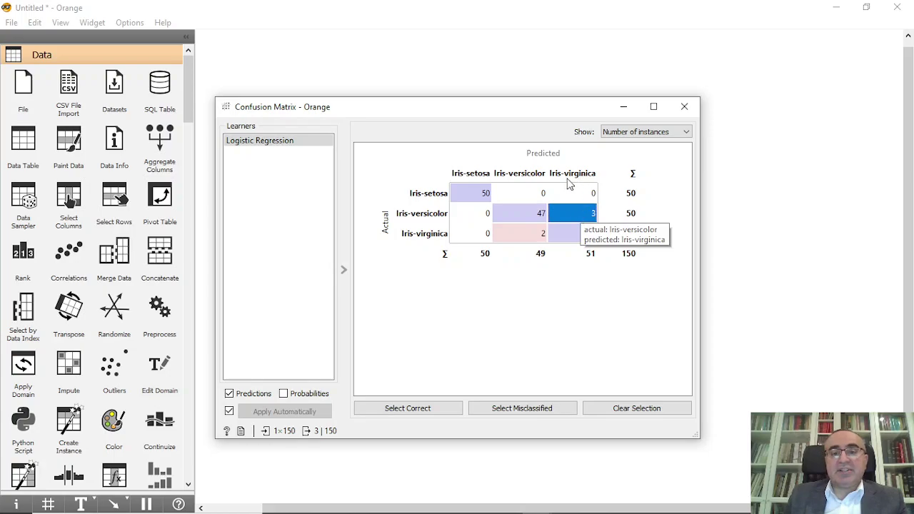
click(529, 241)
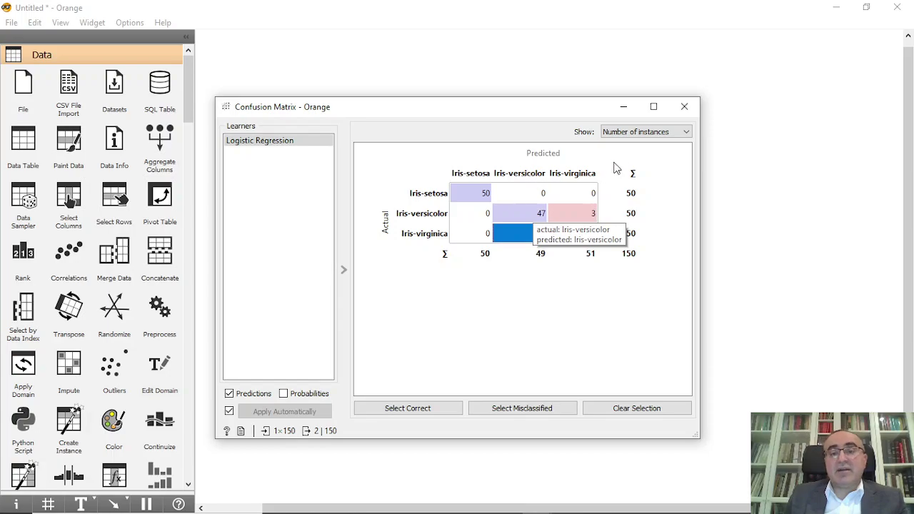
click(684, 107)
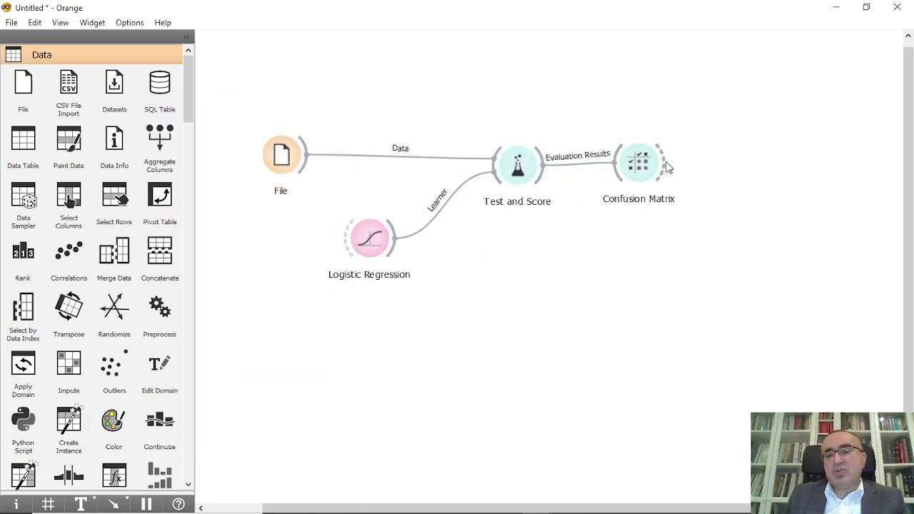
- Add a Scatter Plot fed by the Confusion Matrix selection, and check both widgets' windows
drag(668, 167, 756, 154)
text(s)
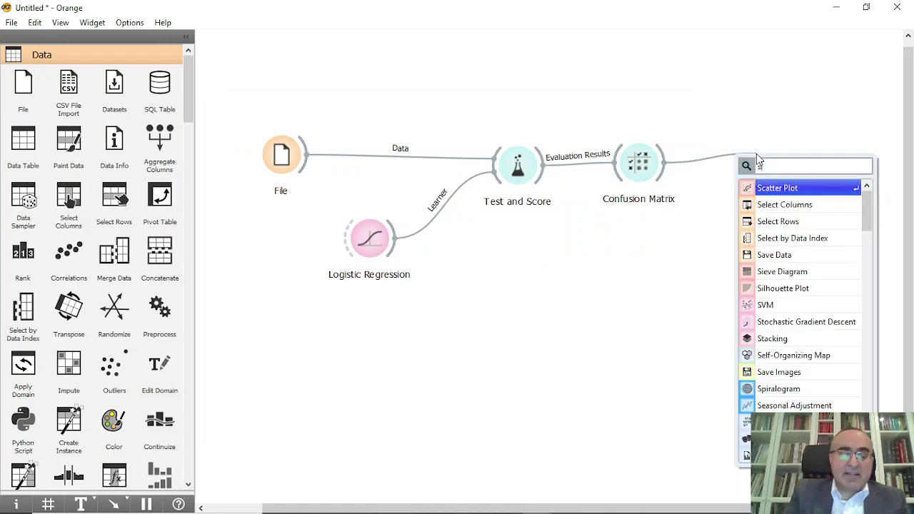
text(ca)
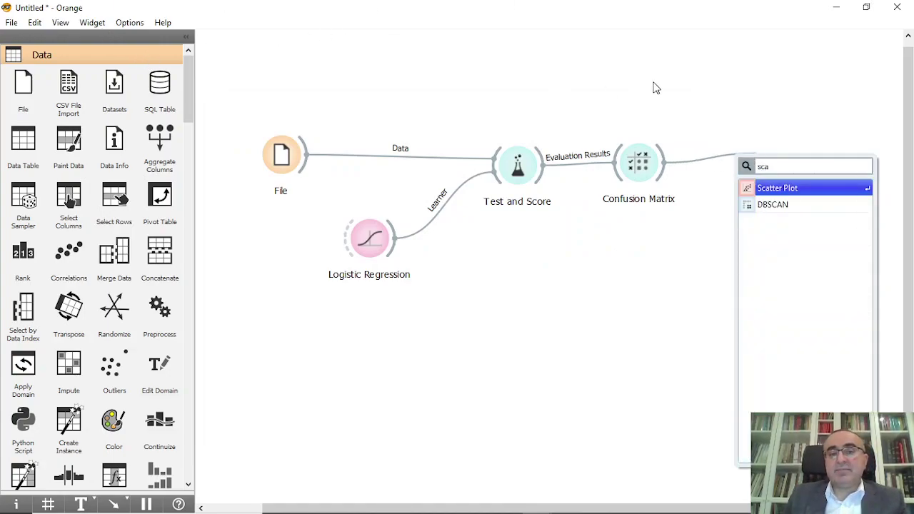
click(764, 190)
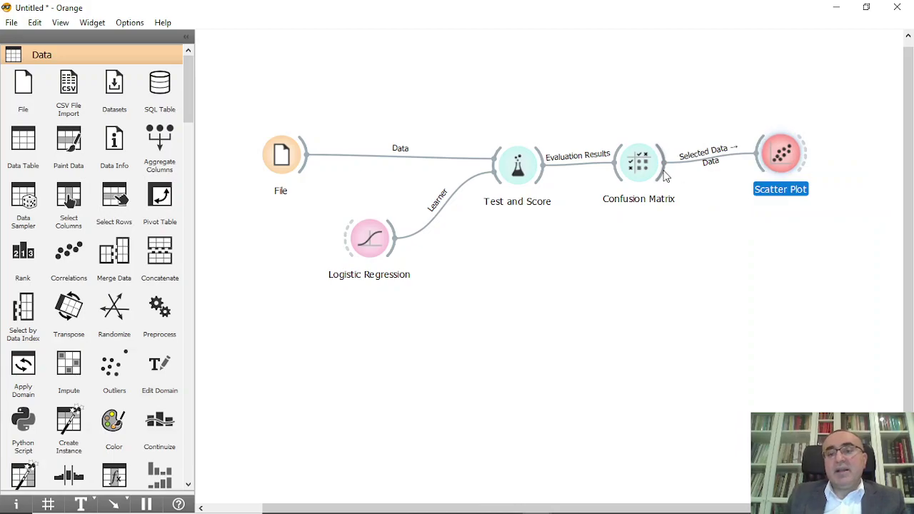
double_click(638, 160)
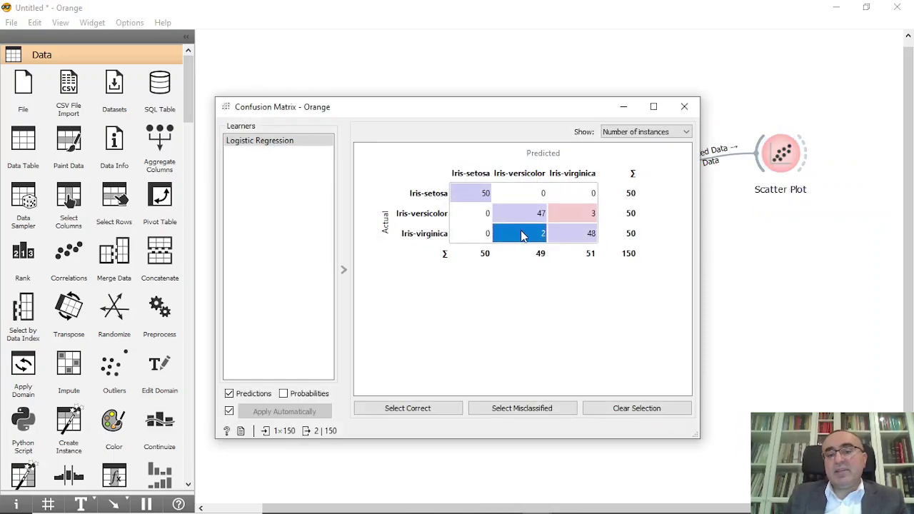
click(684, 107)
double_click(782, 152)
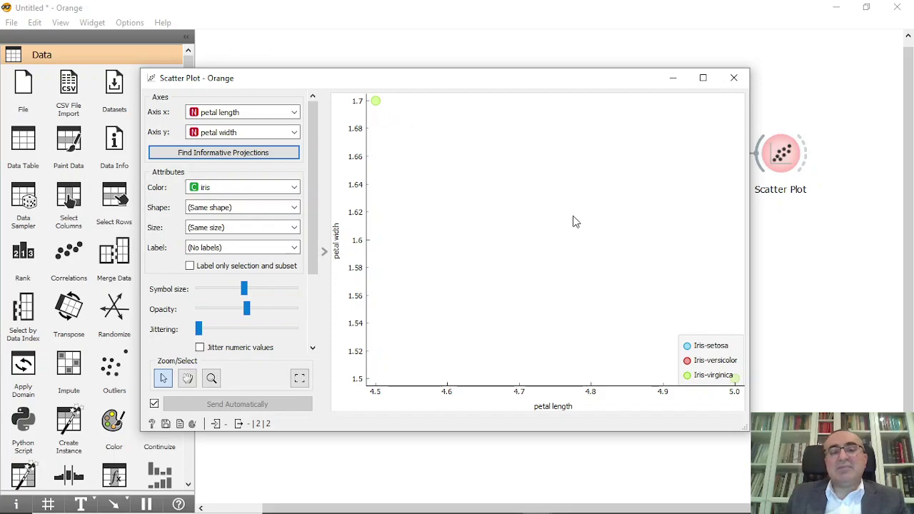
click(736, 79)
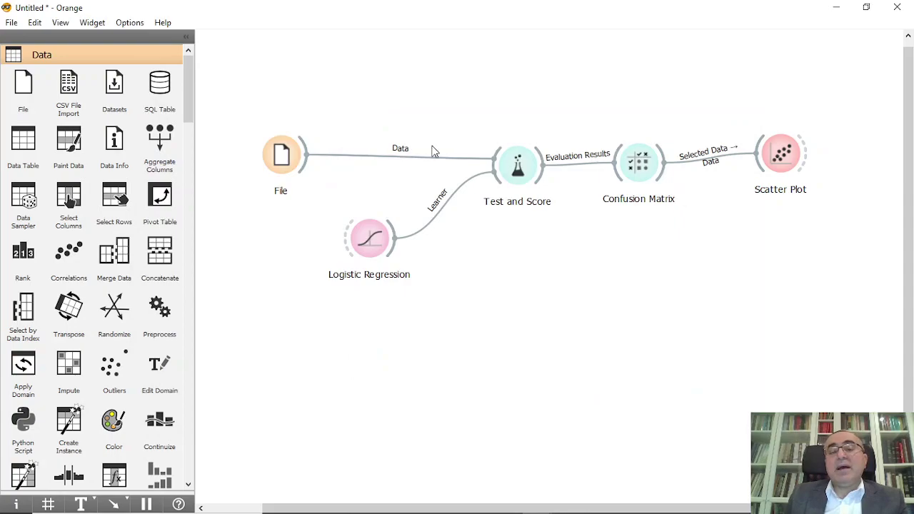
- Route the full File data into the Scatter Plot's main Data input
double_click(656, 195)
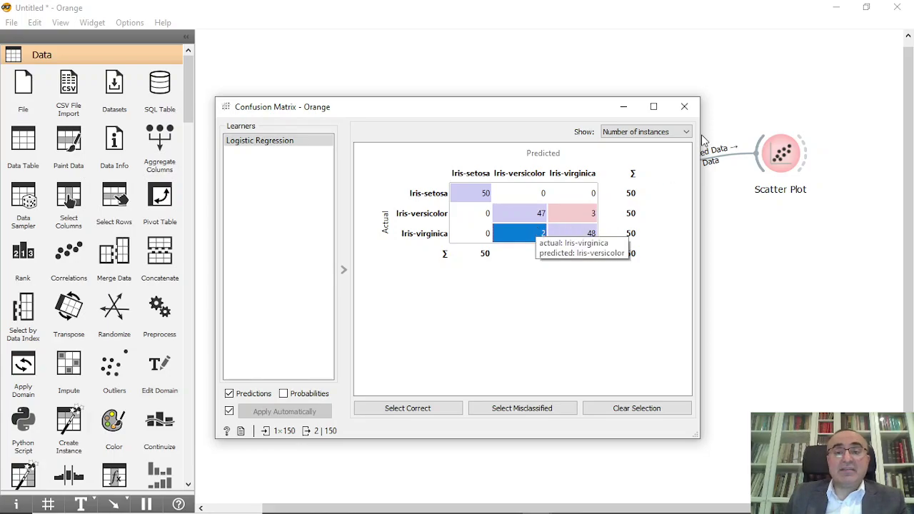
click(686, 108)
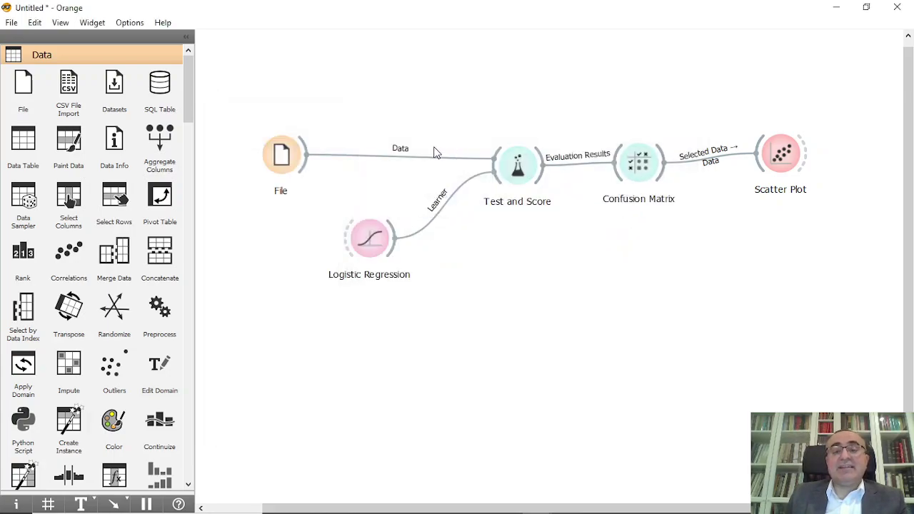
drag(306, 148, 766, 79)
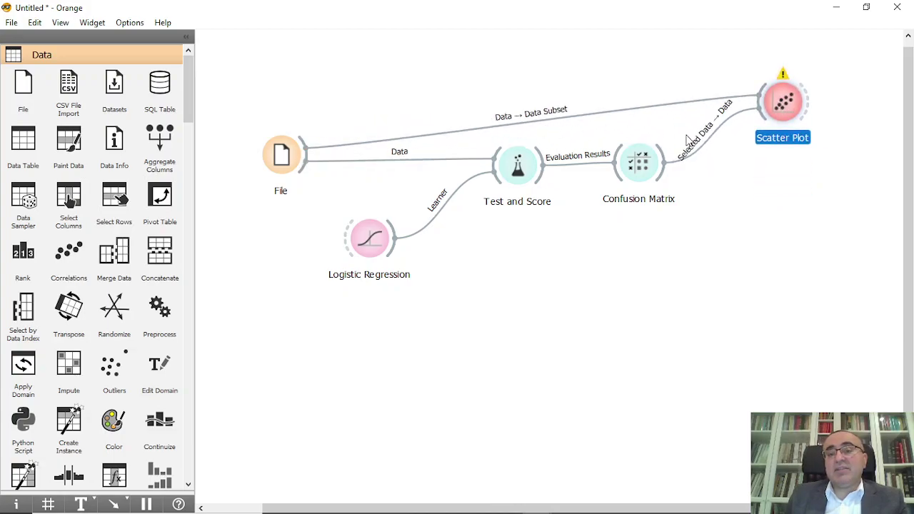
click(508, 121)
double_click(509, 121)
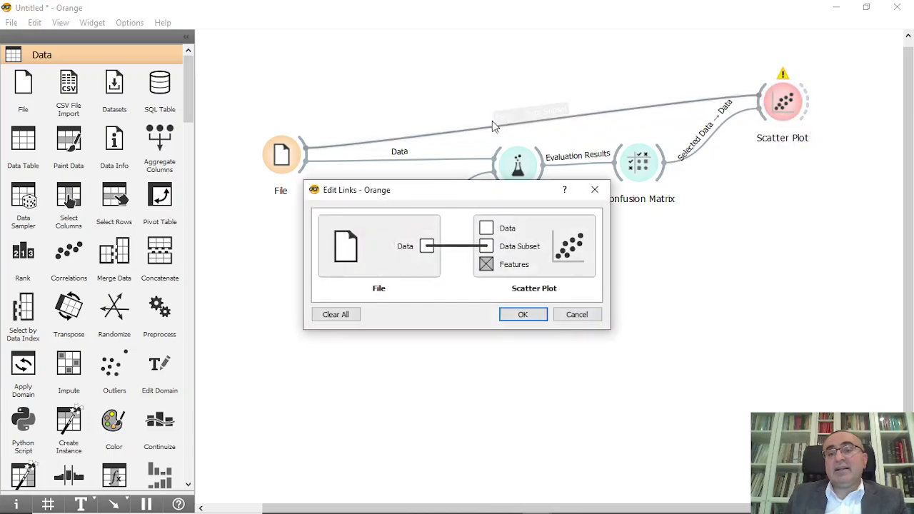
drag(425, 246, 474, 239)
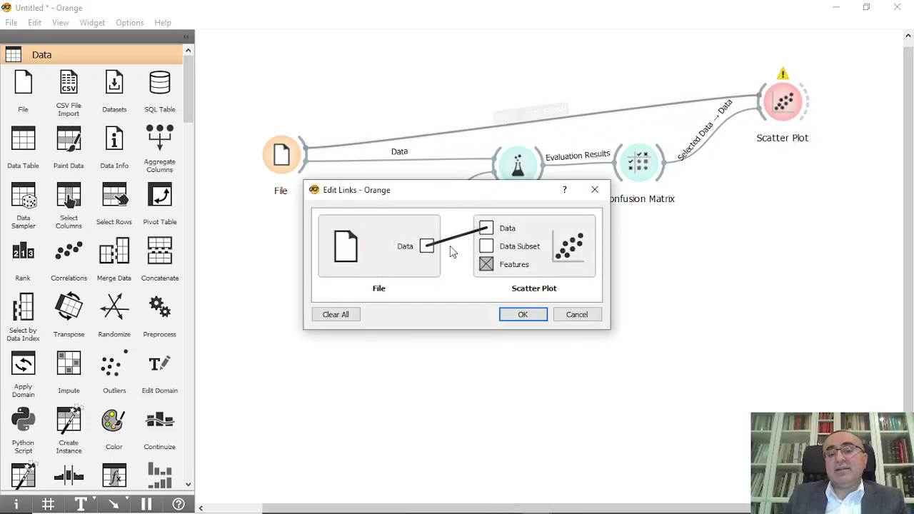
click(522, 314)
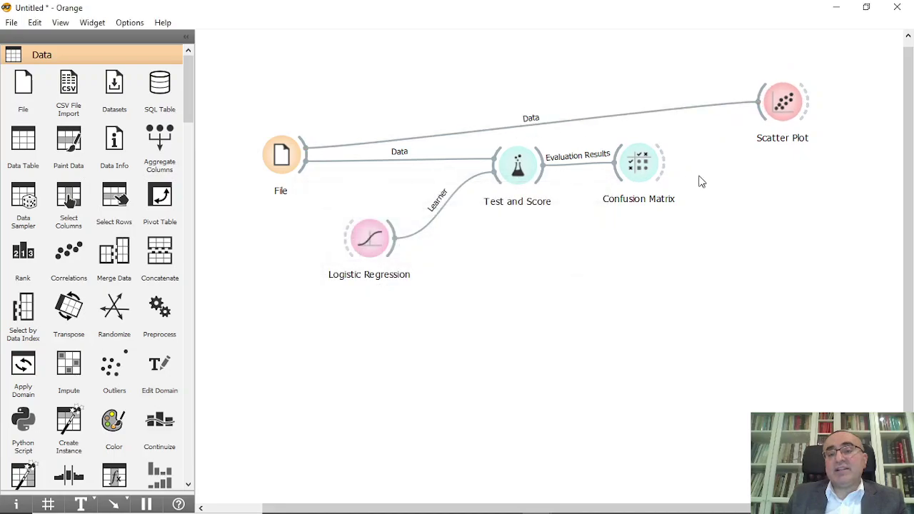
- Connect the Confusion Matrix's Selected Data to the Scatter Plot's Data Subset input
drag(666, 166, 763, 125)
double_click(705, 120)
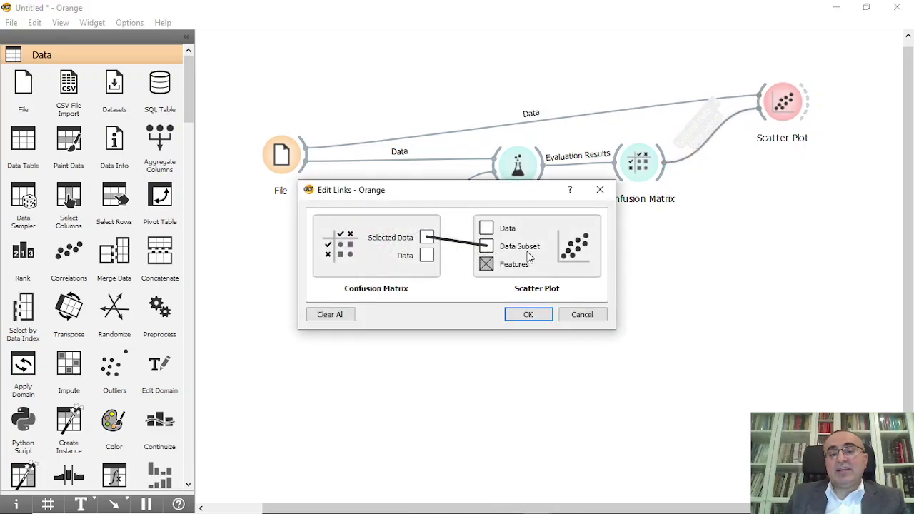
click(528, 314)
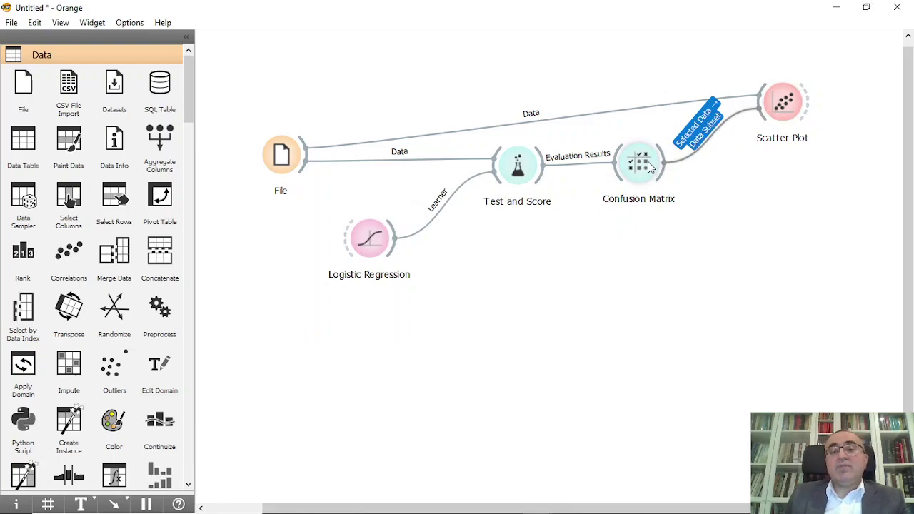
double_click(625, 173)
drag(488, 115, 162, 61)
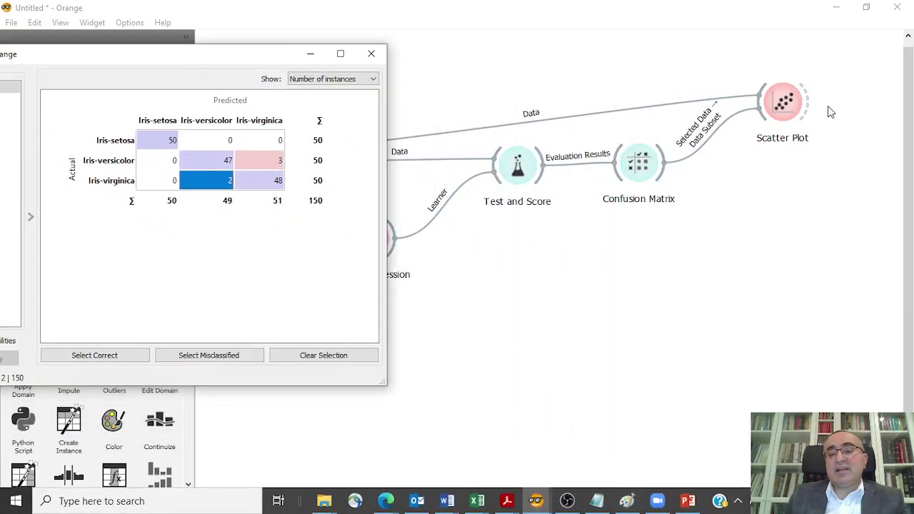
click(788, 104)
double_click(788, 106)
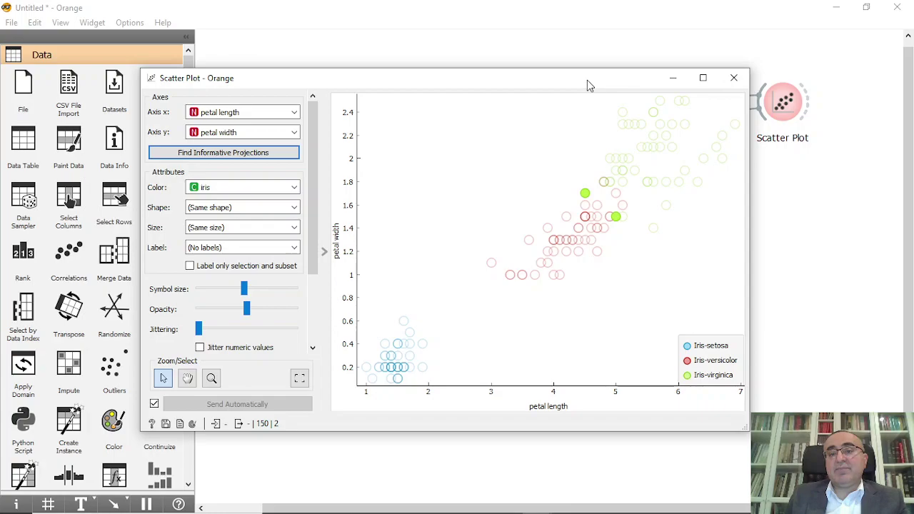
drag(587, 80, 739, 136)
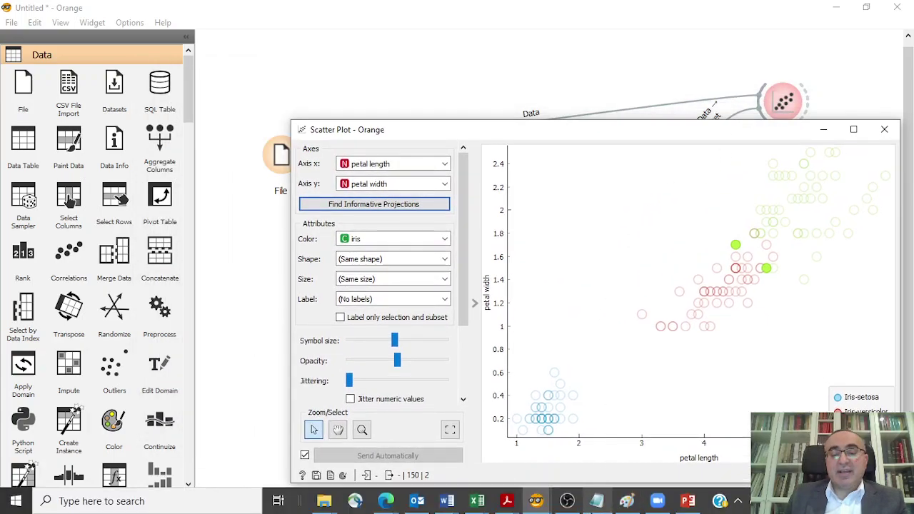
click(536, 500)
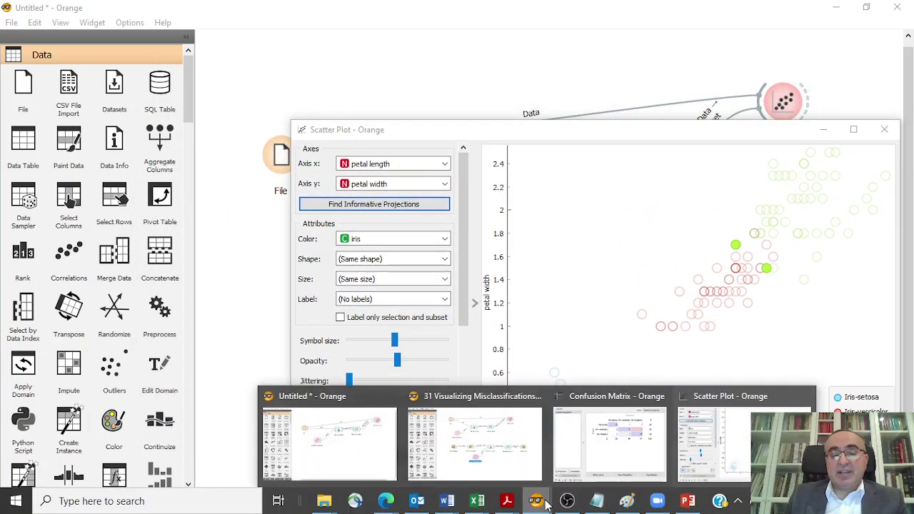
click(596, 458)
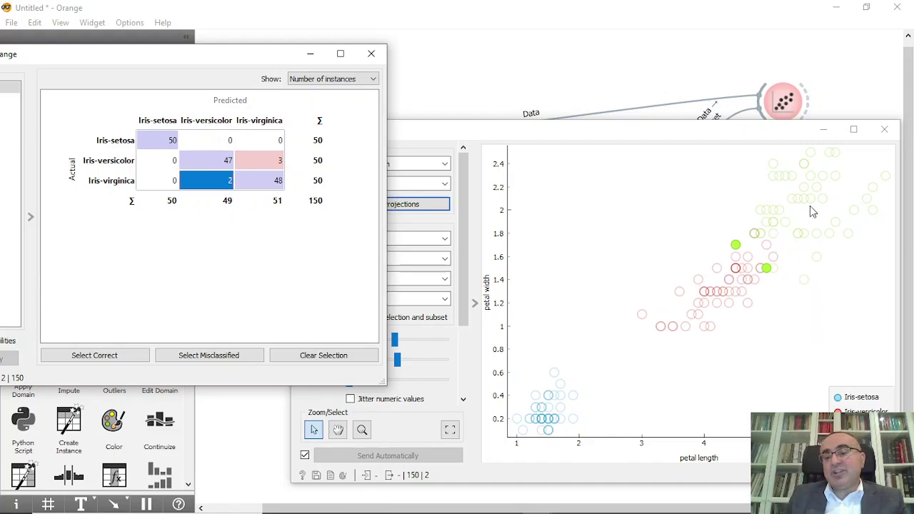
click(258, 162)
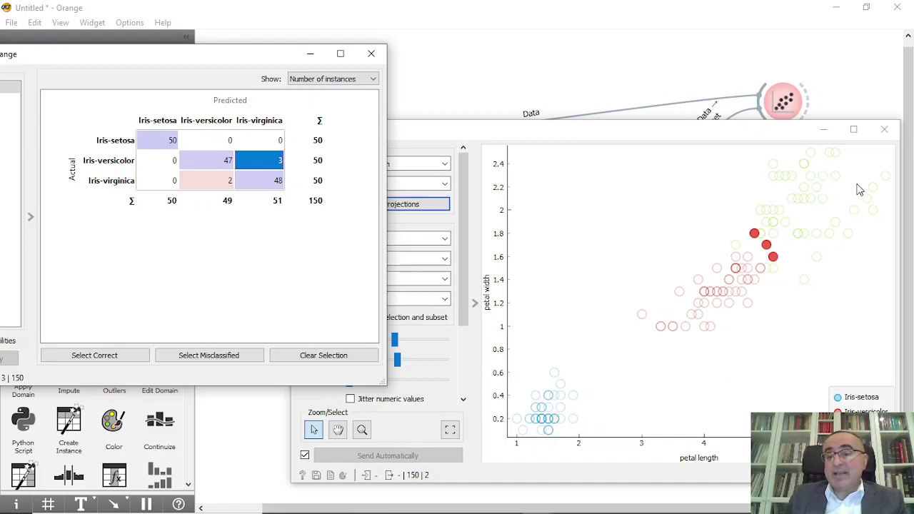
click(171, 143)
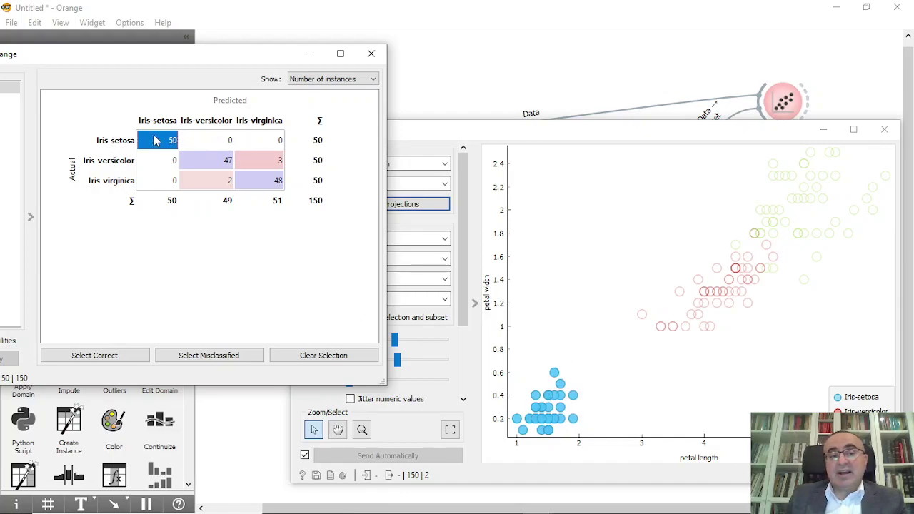
click(208, 164)
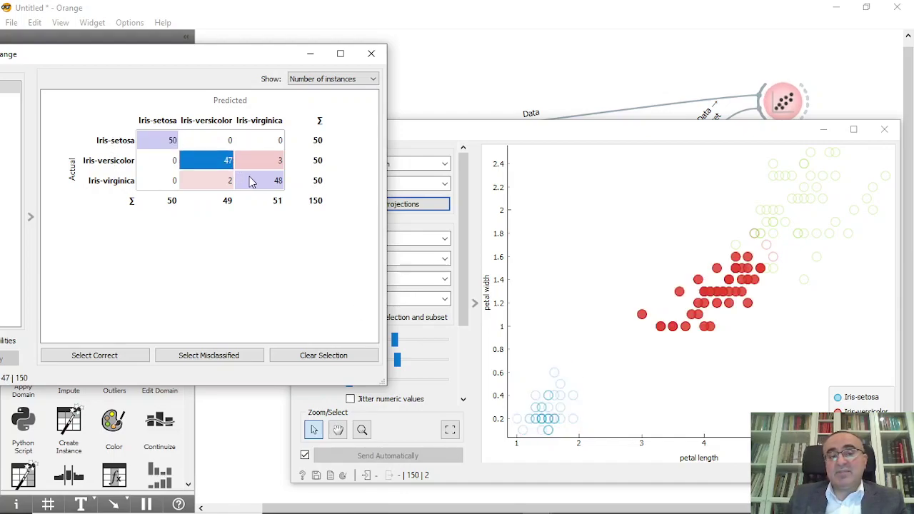
click(253, 181)
click(205, 166)
click(162, 146)
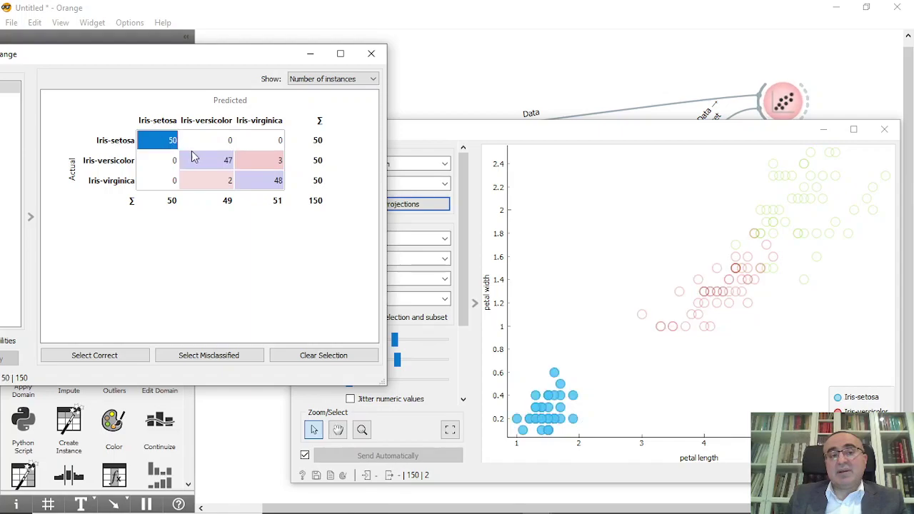
click(199, 159)
click(259, 179)
click(226, 182)
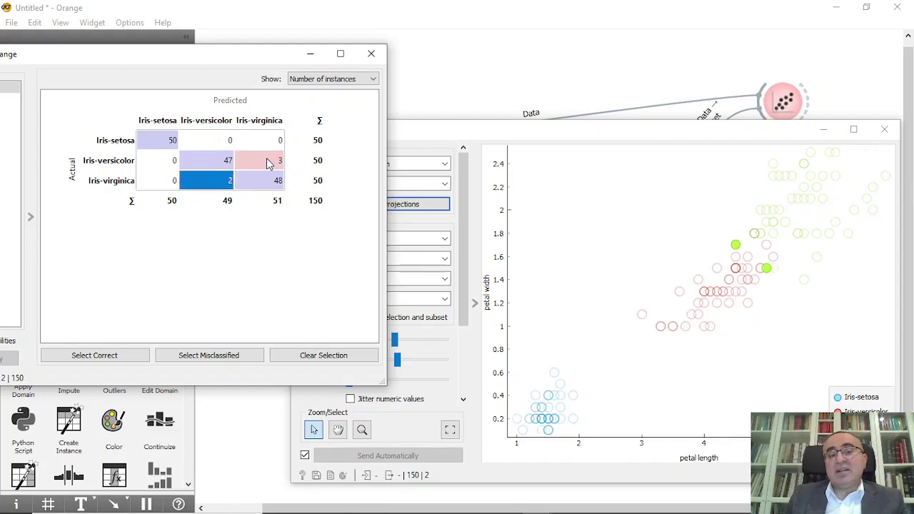
click(267, 162)
click(230, 180)
click(262, 163)
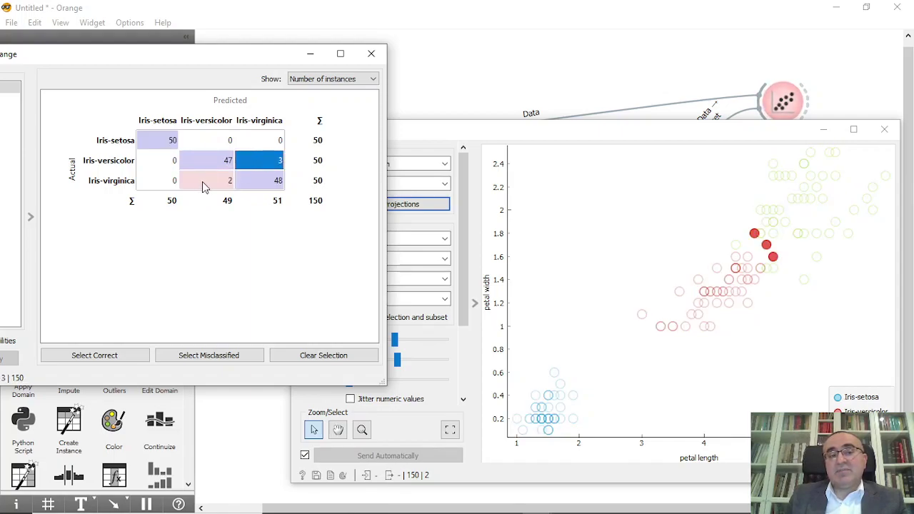
click(205, 184)
click(370, 54)
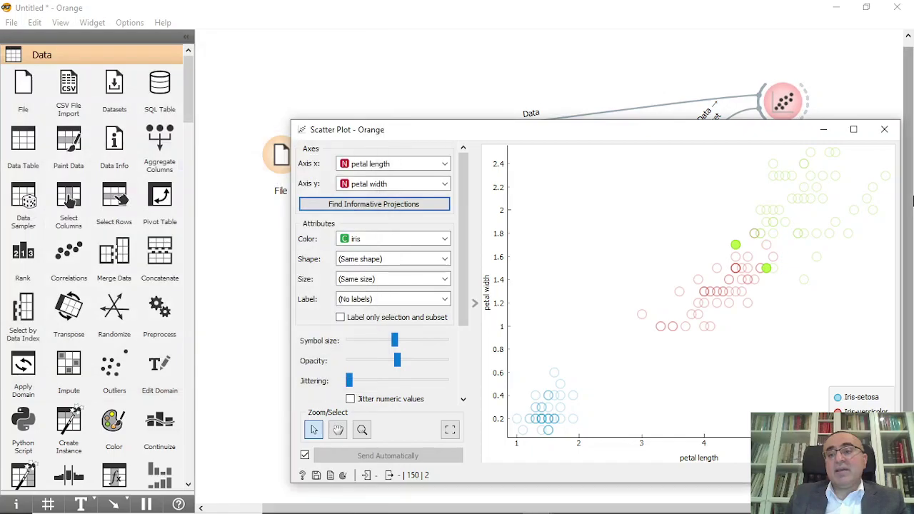
click(884, 129)
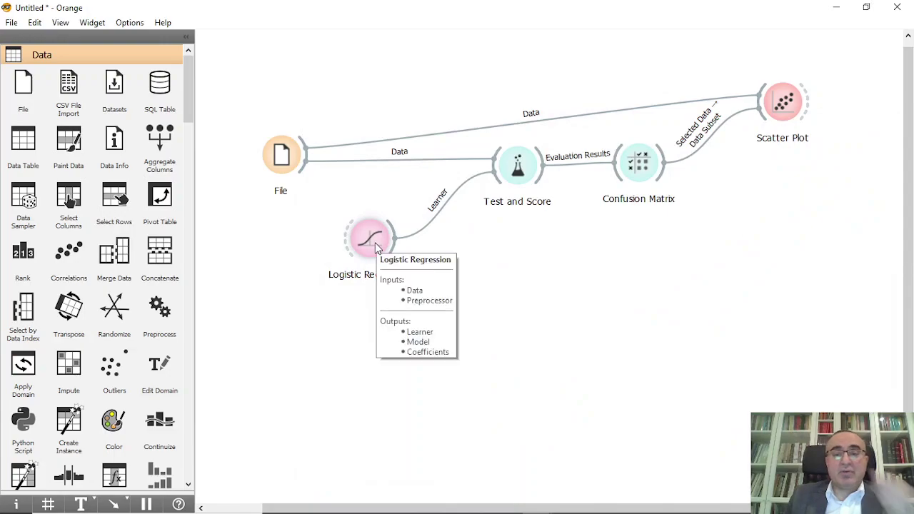
- Move Logistic Regression near File and add an Import Images widget for the animal images
drag(377, 247, 354, 204)
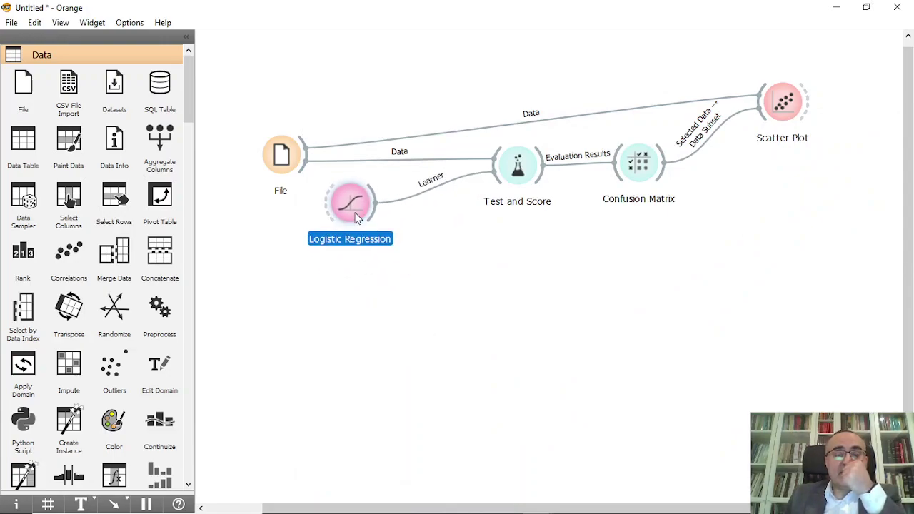
click(306, 328)
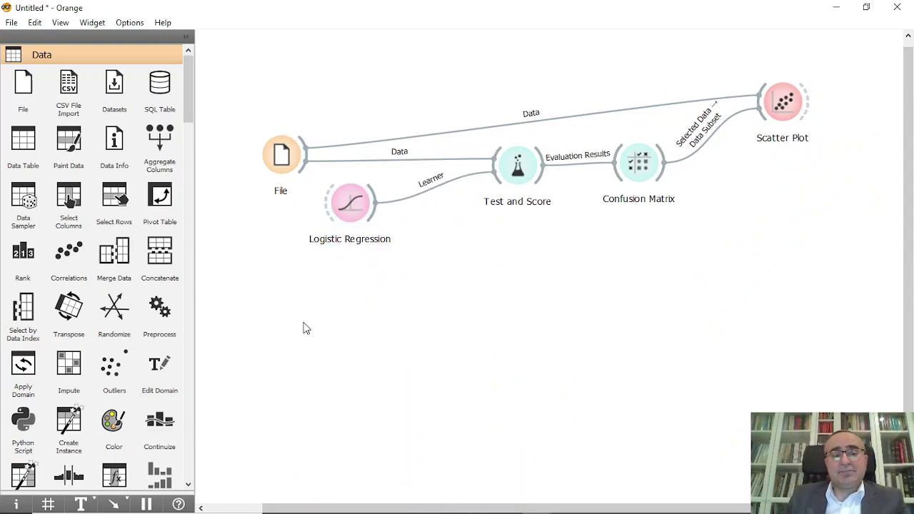
right_click(305, 328)
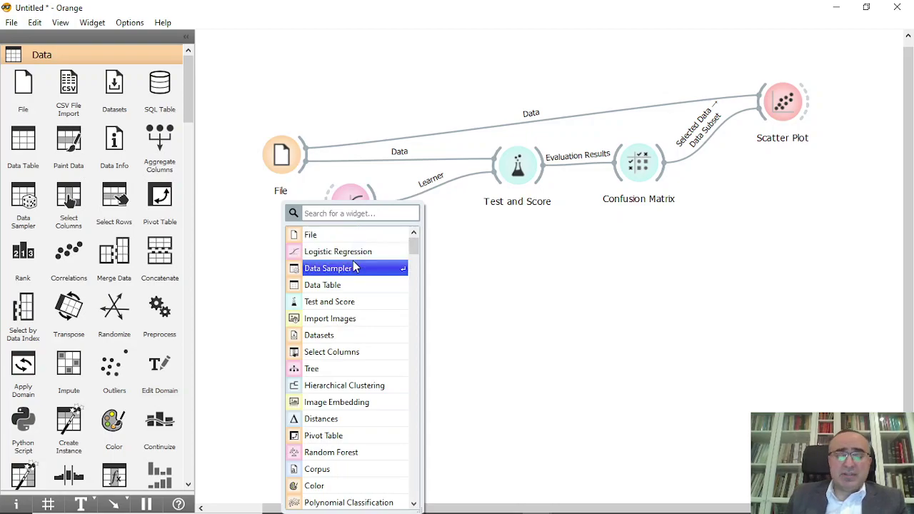
text(imp)
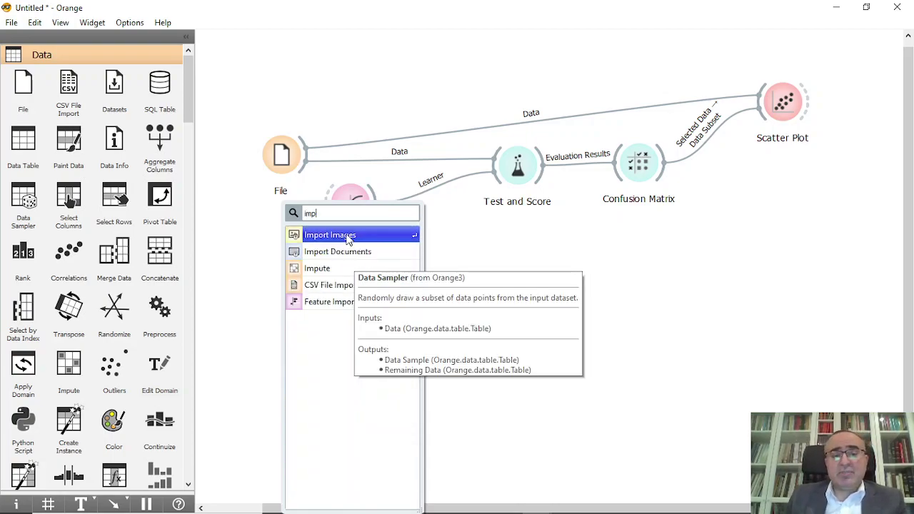
click(347, 237)
double_click(293, 328)
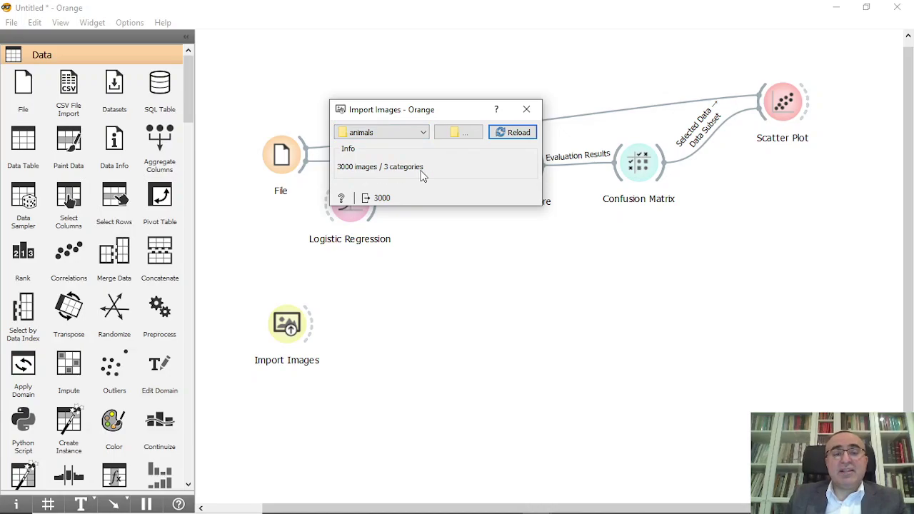
key(Escape)
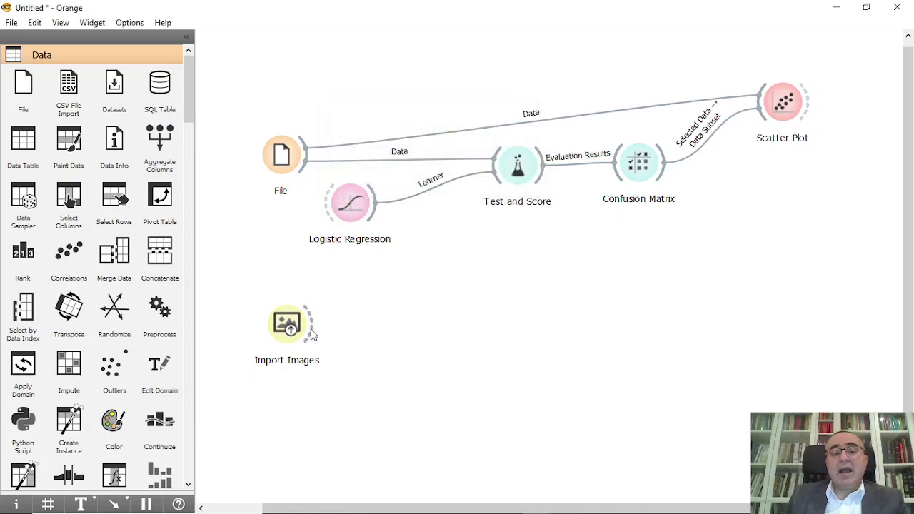
- Add Image Embedding fed by Import Images, keeping SqueezeNet (local) as the embedder
drag(313, 326, 390, 330)
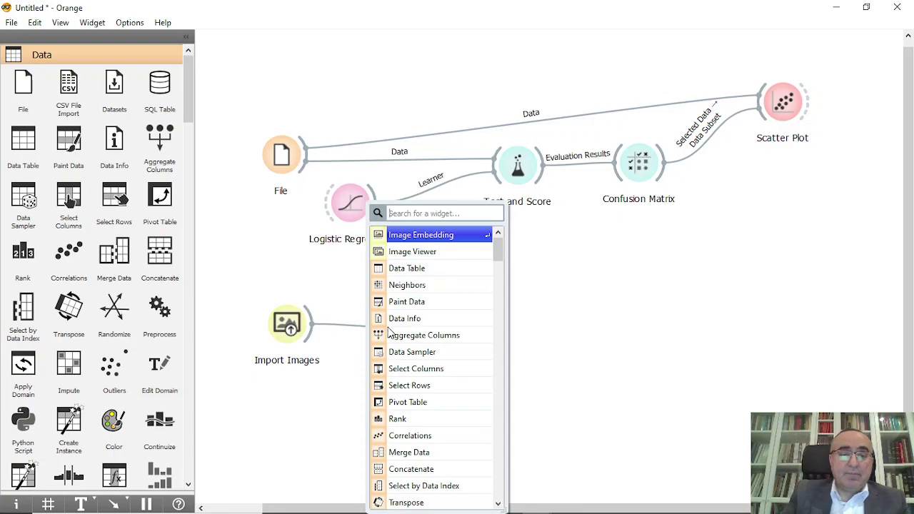
click(427, 237)
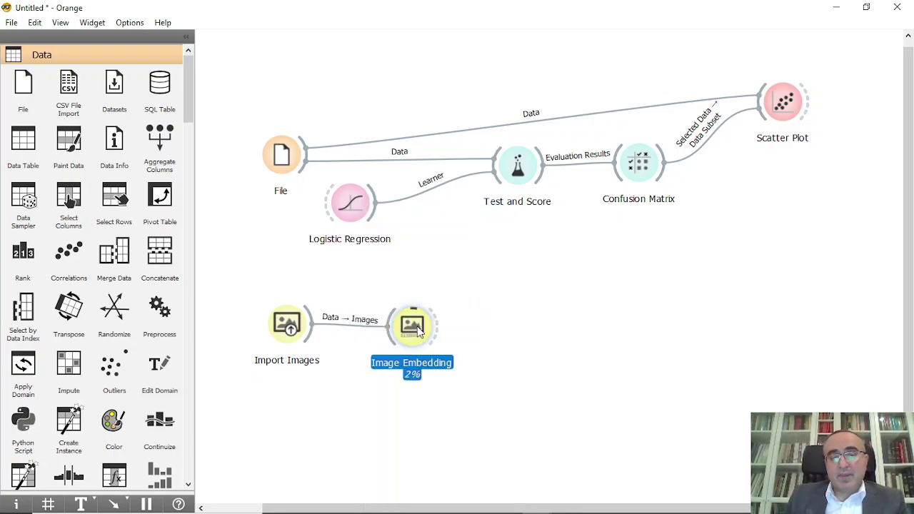
click(516, 338)
double_click(425, 334)
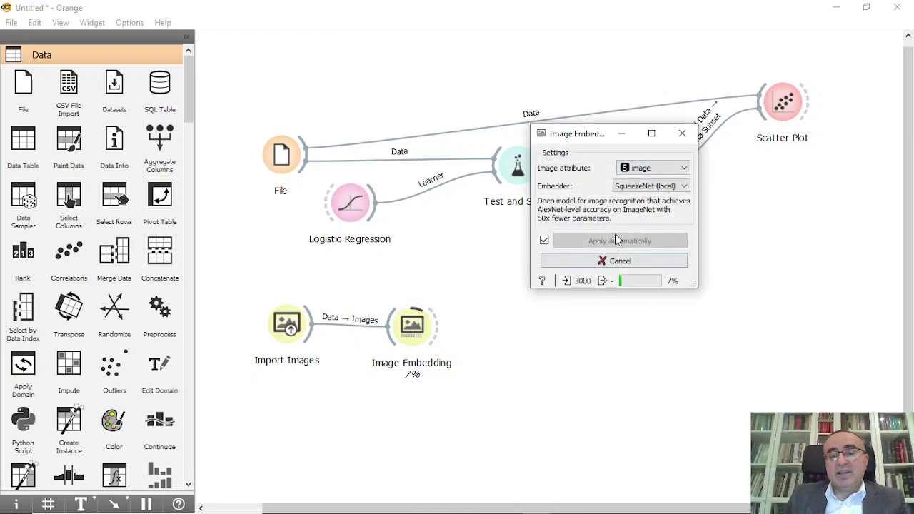
click(649, 189)
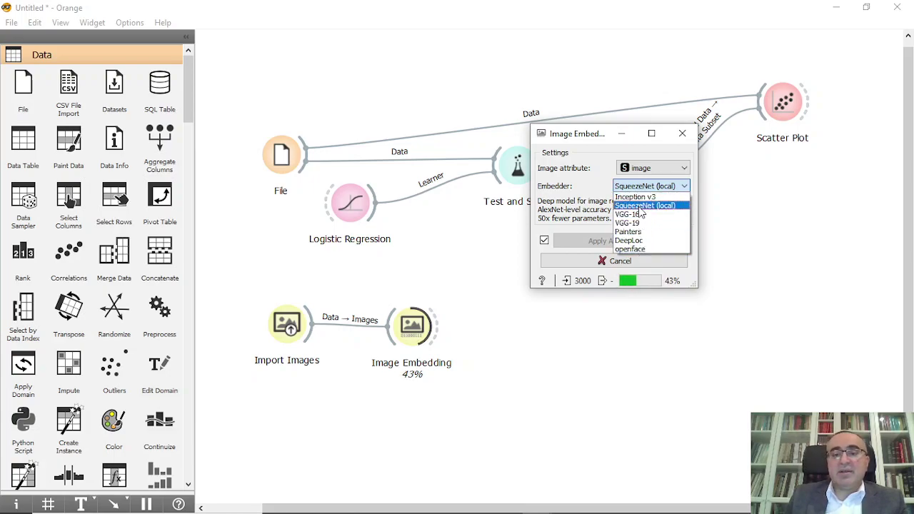
click(640, 208)
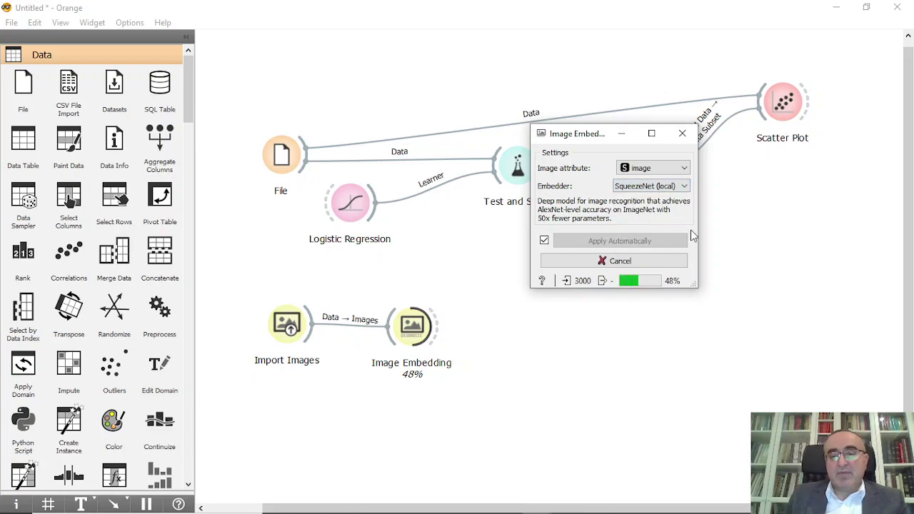
click(682, 133)
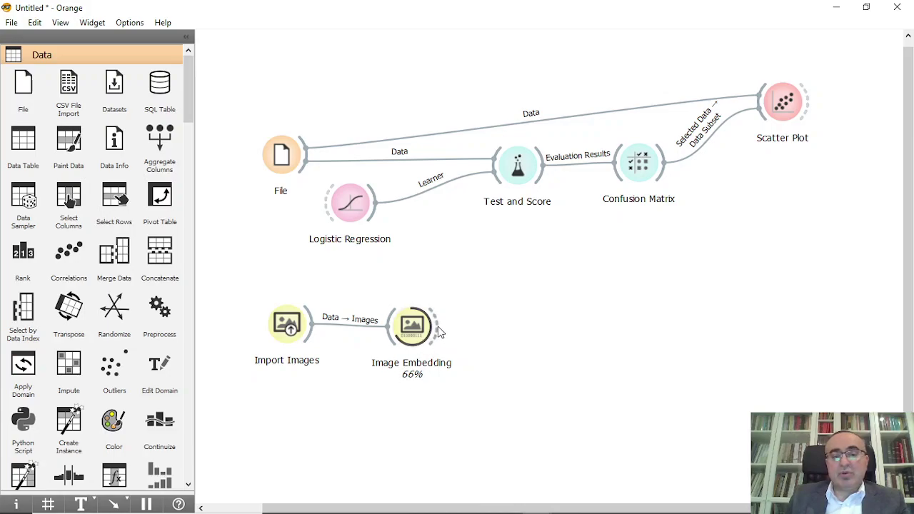
- Add Test and Score fed by the embeddings, with Logistic Regression as its learner
drag(439, 332, 542, 332)
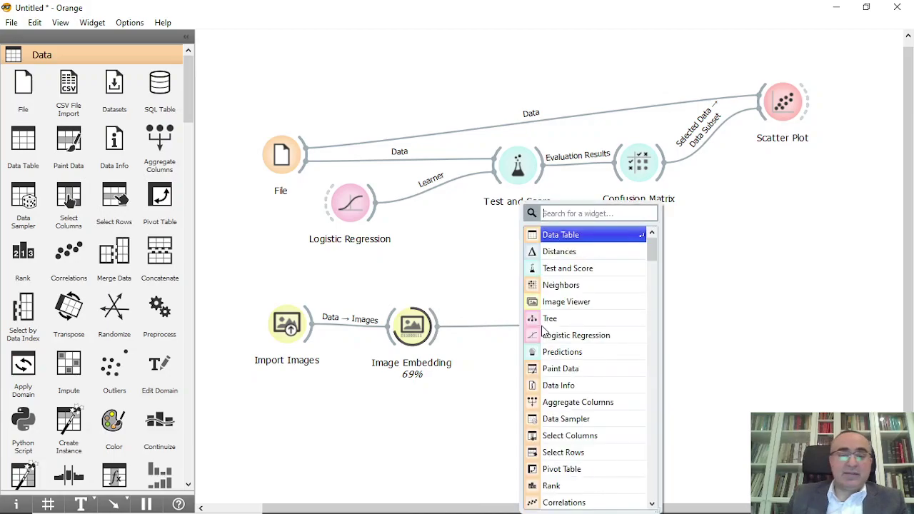
text(test)
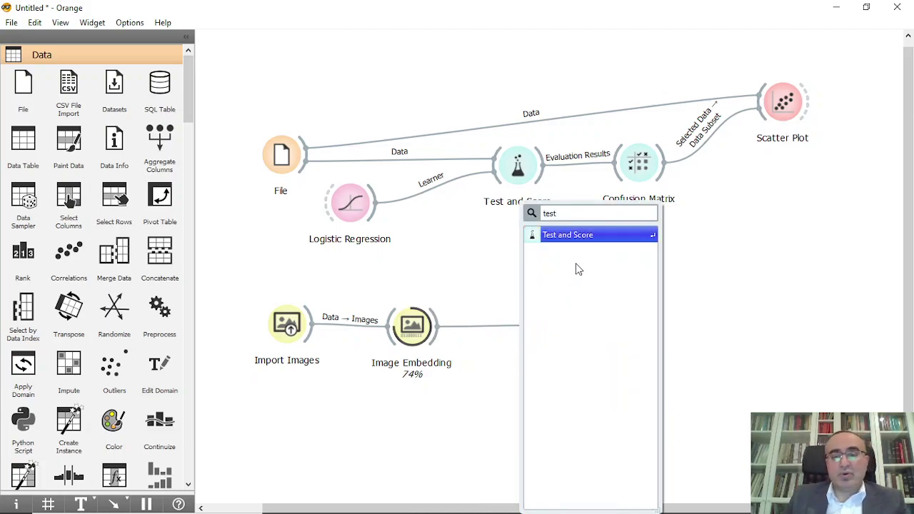
click(577, 236)
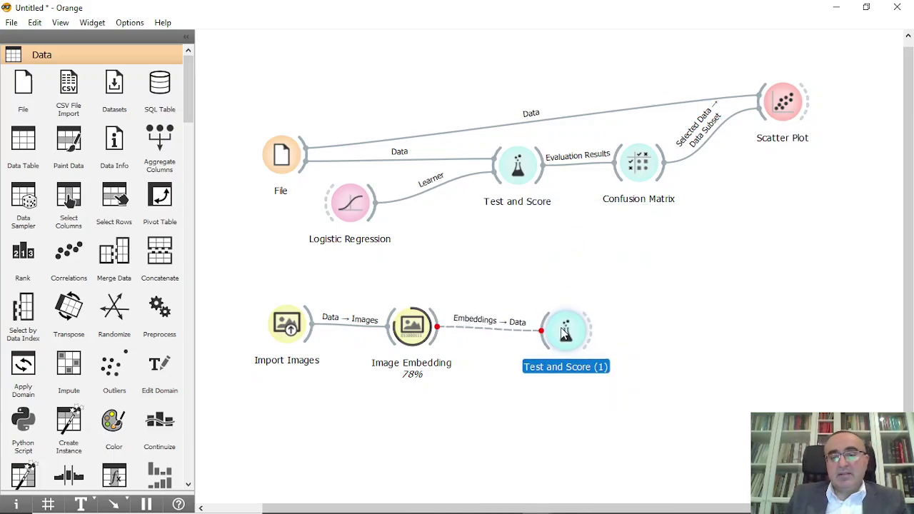
drag(547, 338, 447, 419)
key(BackSpace)
text(lo)
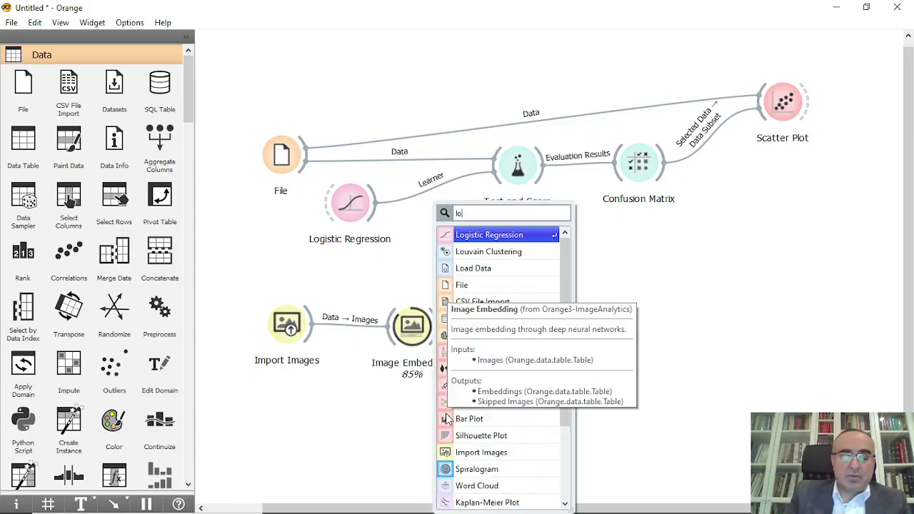
text(g)
click(490, 240)
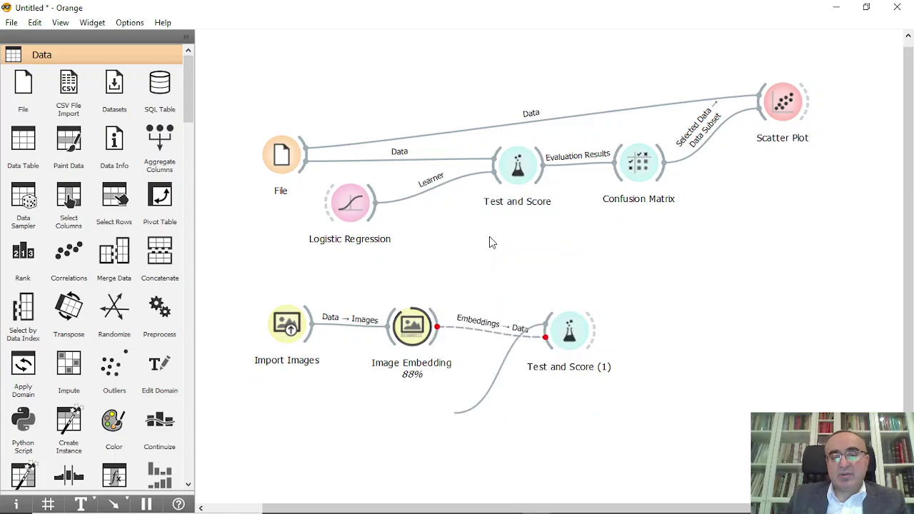
click(565, 342)
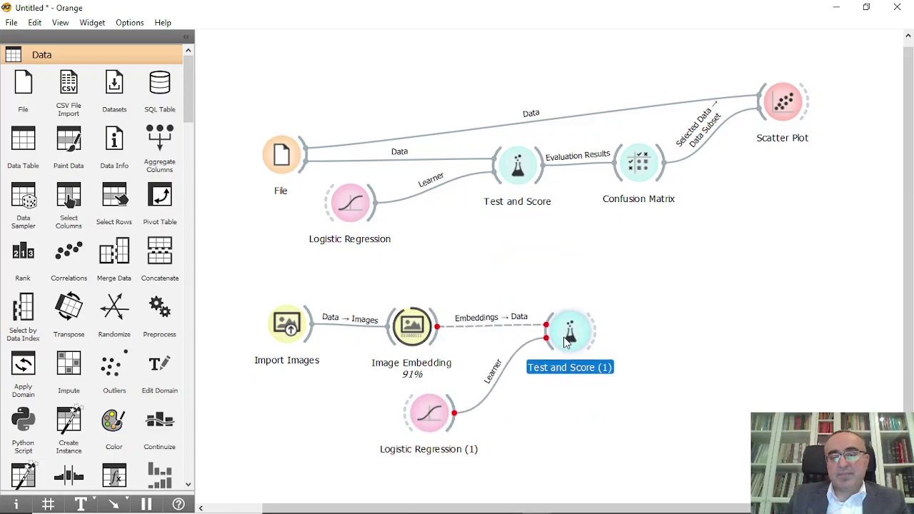
- Add Confusion Matrix (1) after Test and Score (1), followed by an Image Viewer
drag(596, 334, 650, 336)
text(con)
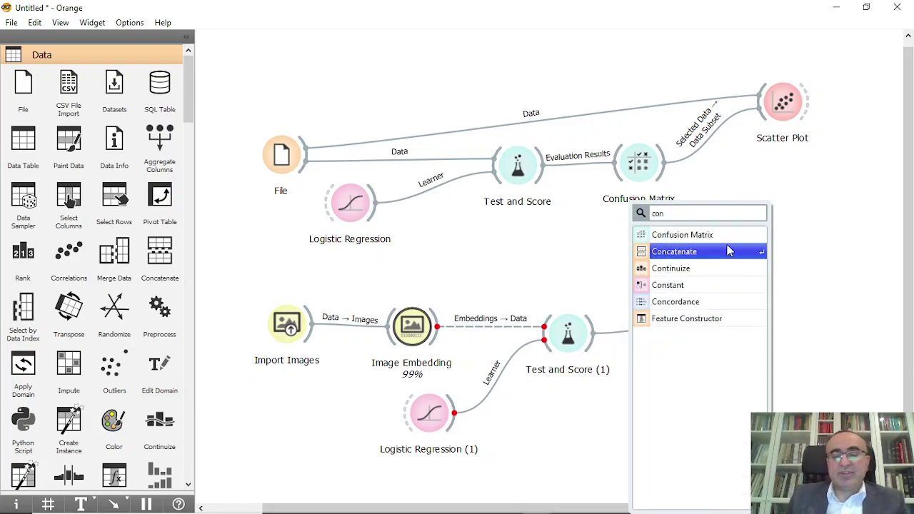
click(726, 234)
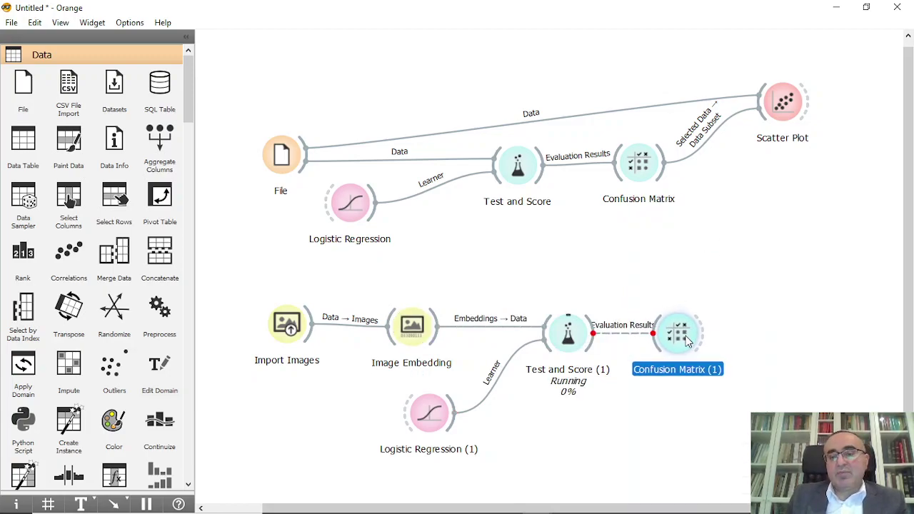
drag(699, 336, 771, 337)
text(ima)
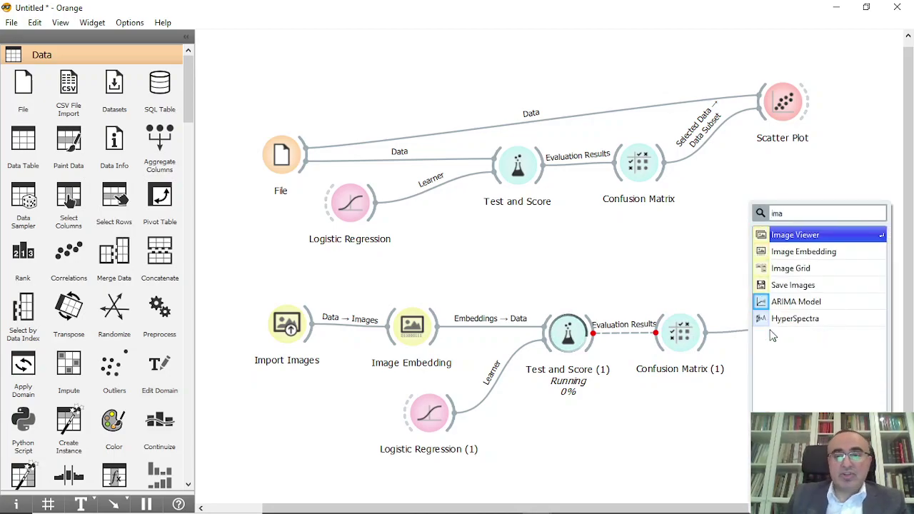
click(803, 235)
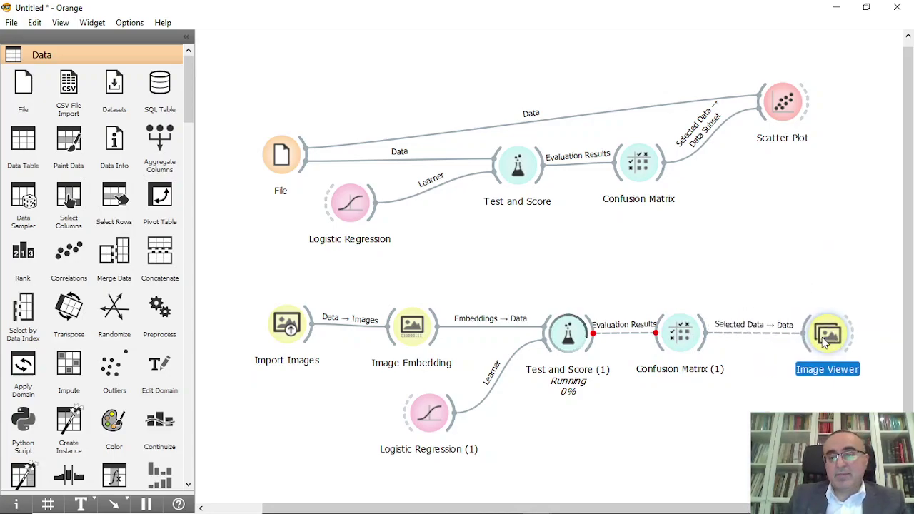
drag(825, 342, 823, 341)
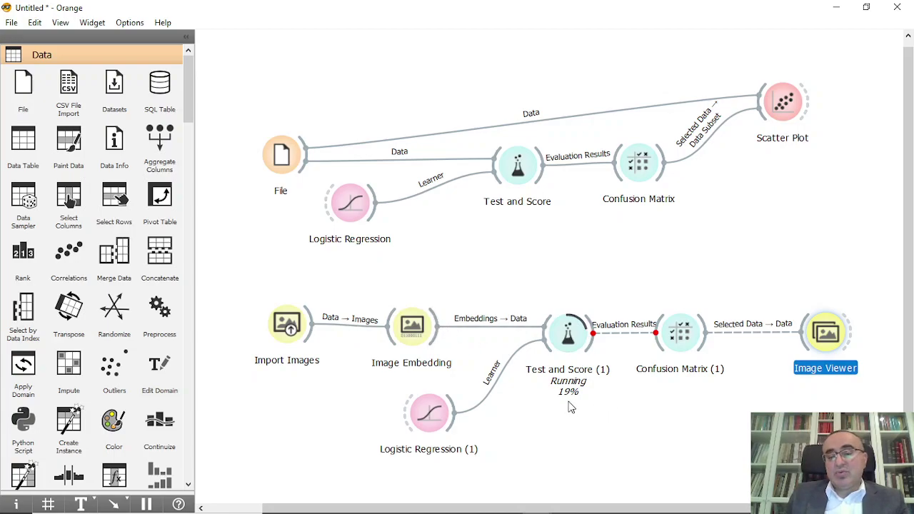
- Check Confusion Matrix (1) and Test and Score (1) progress, and shift Import Images and Image Embedding left
double_click(681, 341)
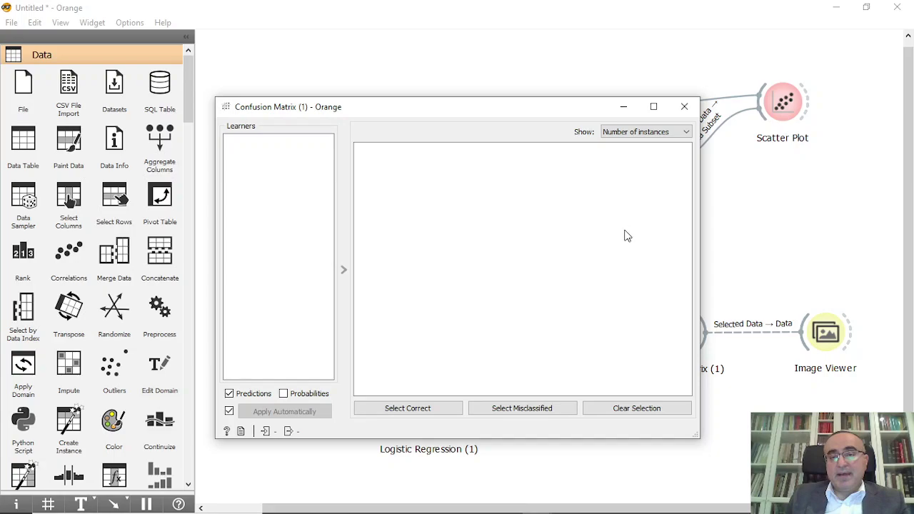
click(684, 107)
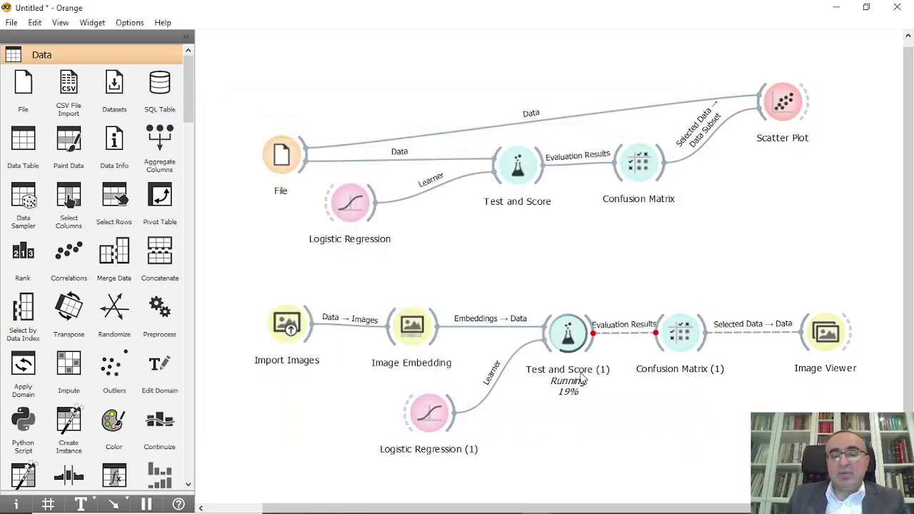
click(570, 340)
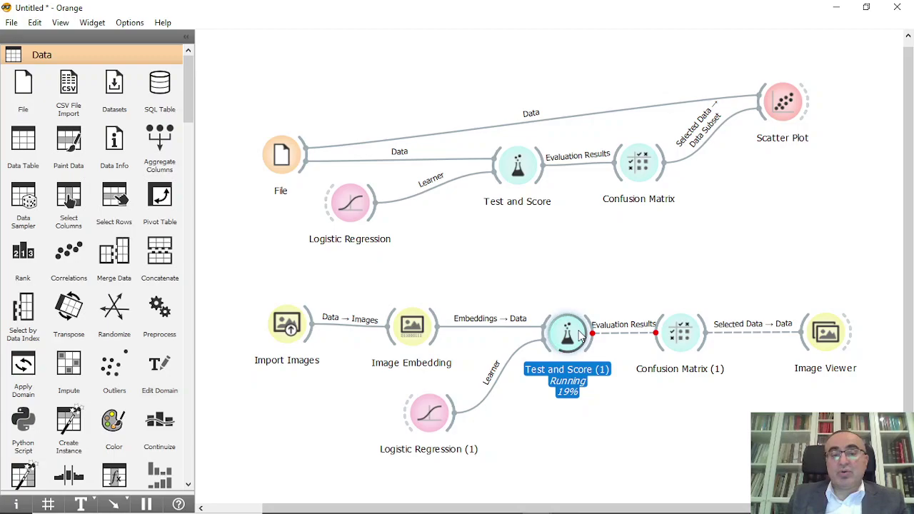
drag(293, 327, 274, 327)
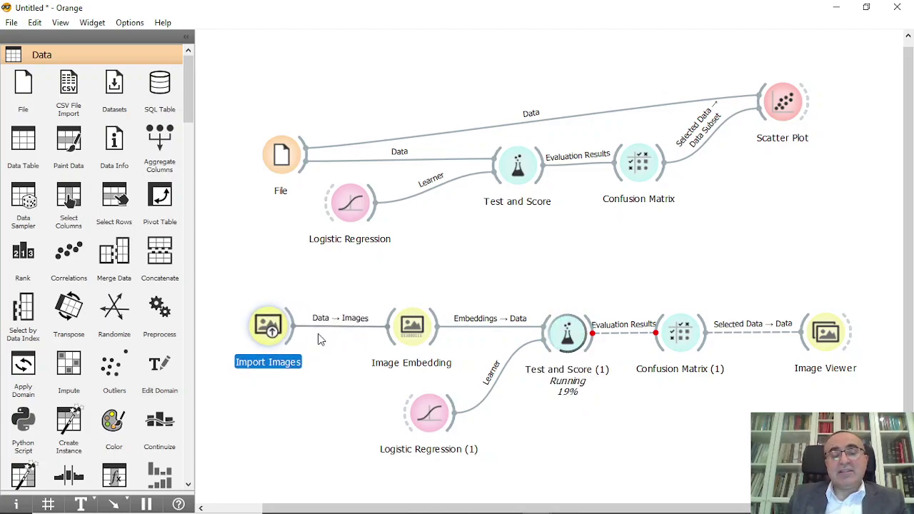
drag(418, 329, 410, 327)
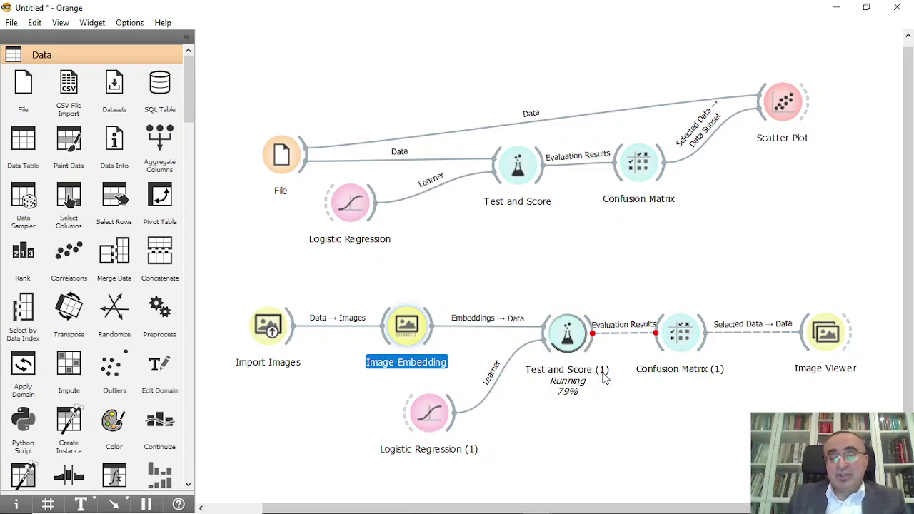
- Place Confusion Matrix (1) and Image Viewer side by side, then select the 46 cats predicted as dogs
click(682, 337)
double_click(682, 337)
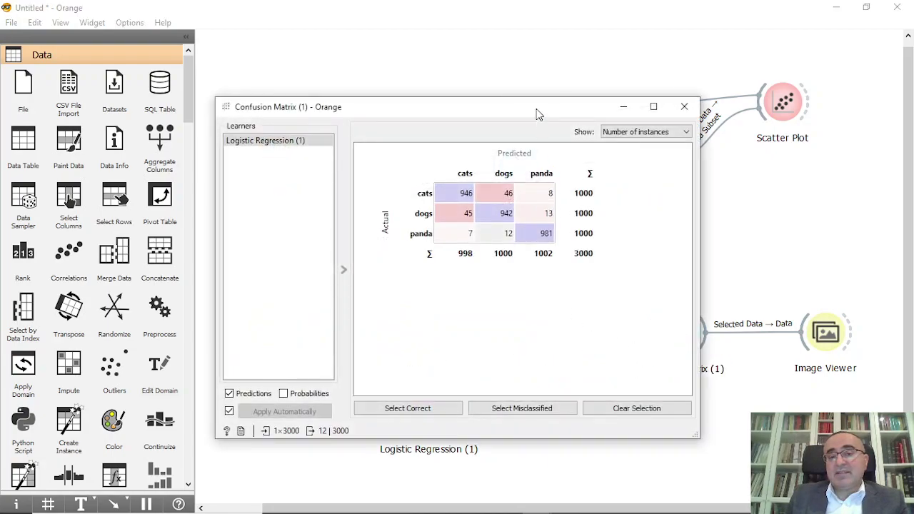
drag(538, 112, 266, 112)
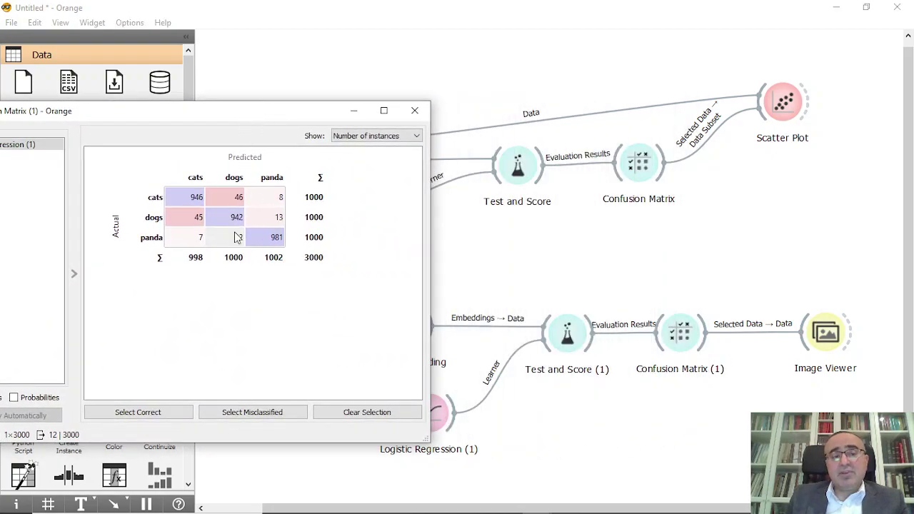
double_click(826, 333)
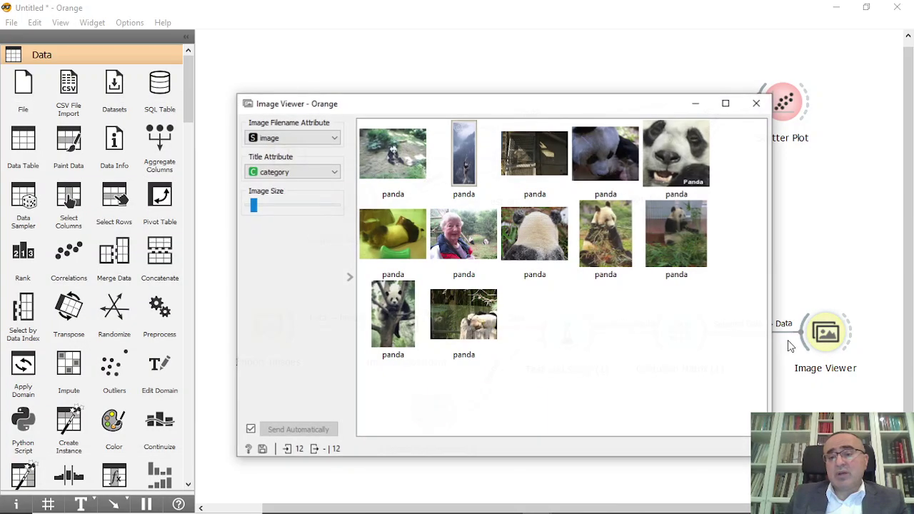
drag(551, 112, 664, 138)
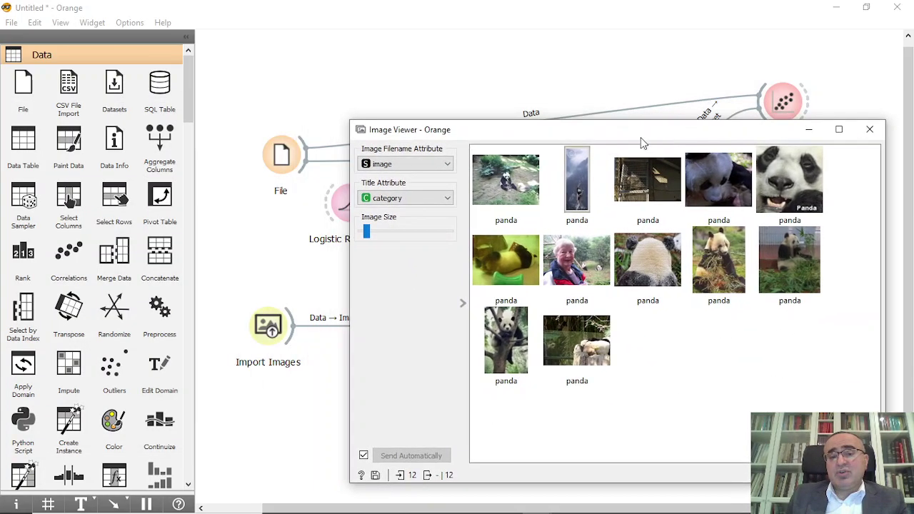
mouse_move(537, 505)
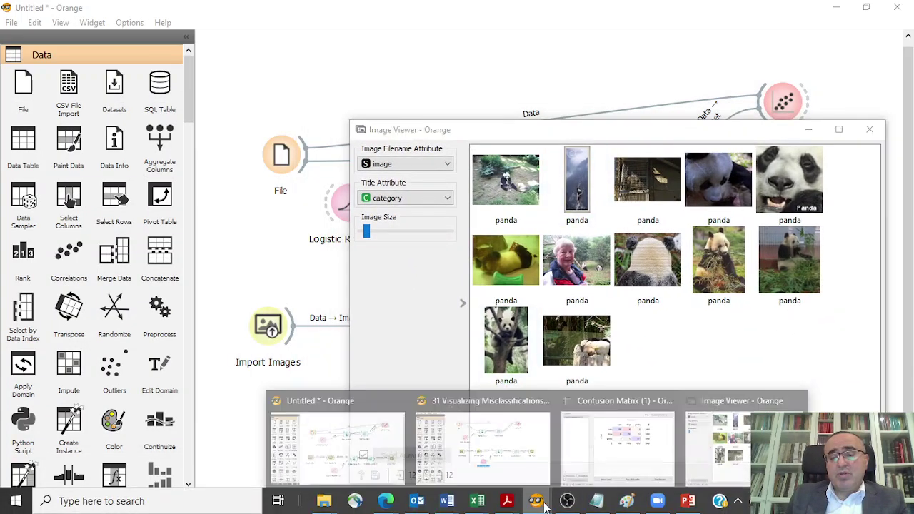
click(604, 456)
click(226, 198)
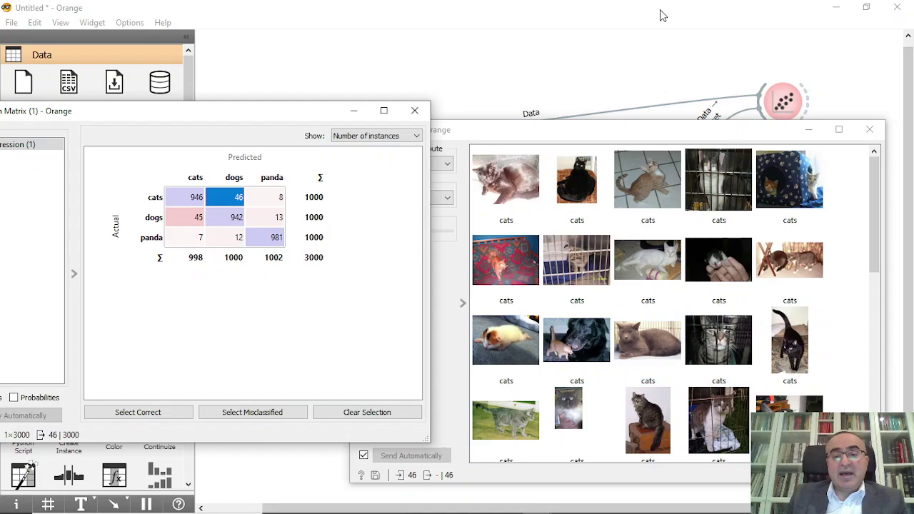
- View the 45 dogs-as-cats, 13 dogs-as-pandas, 7 pandas-as-cats and 12 pandas-as-dogs images, then close both windows
click(196, 221)
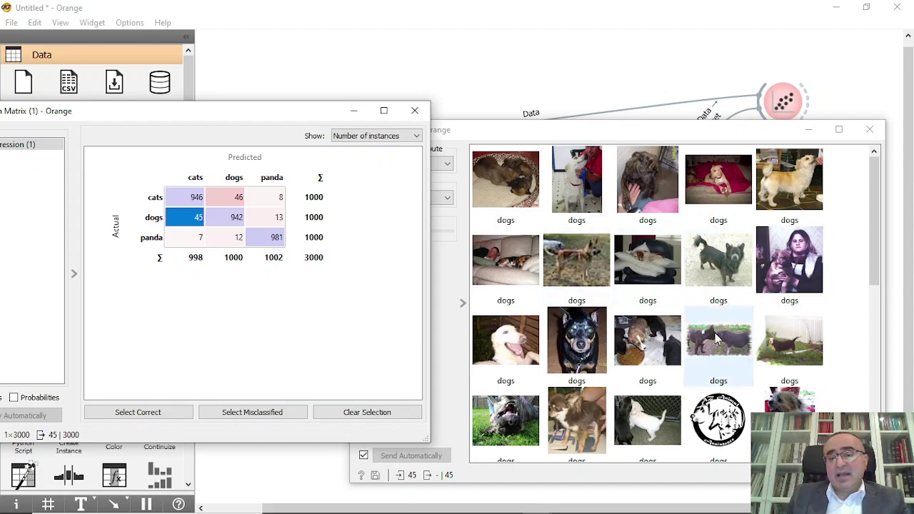
click(278, 219)
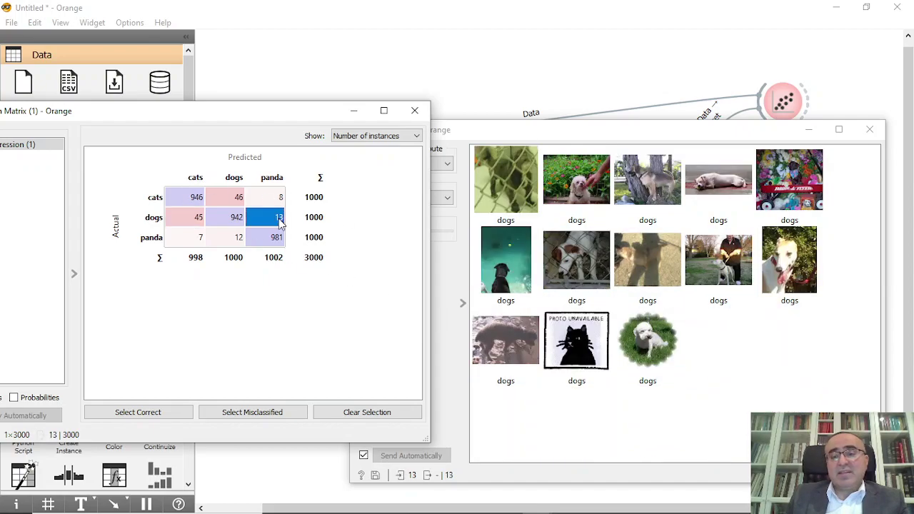
click(194, 243)
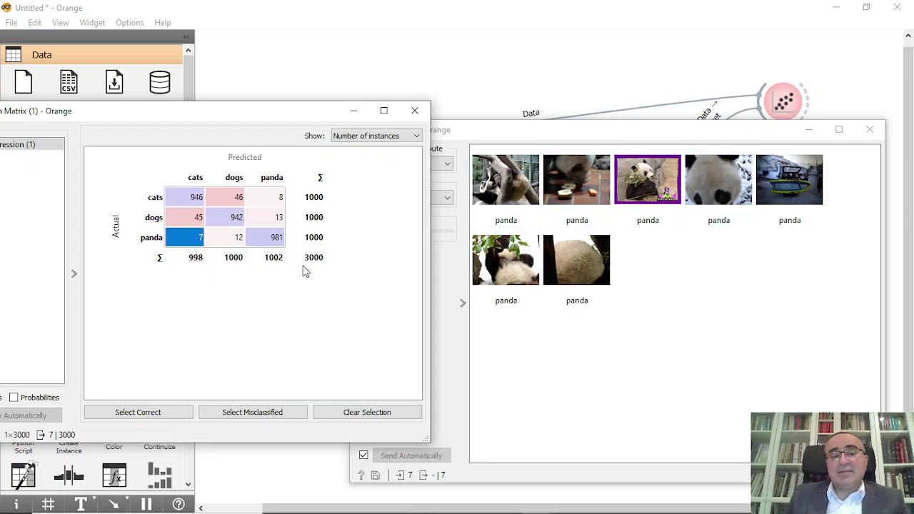
click(227, 242)
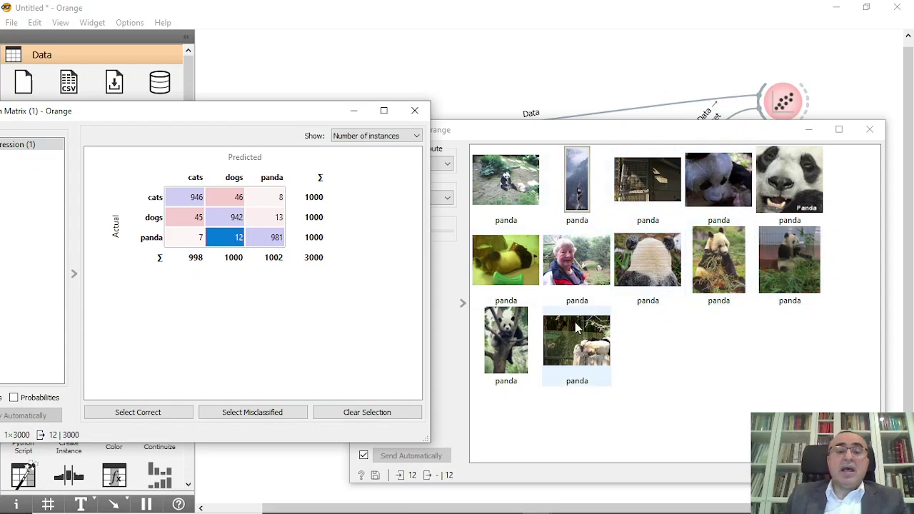
click(415, 112)
click(869, 129)
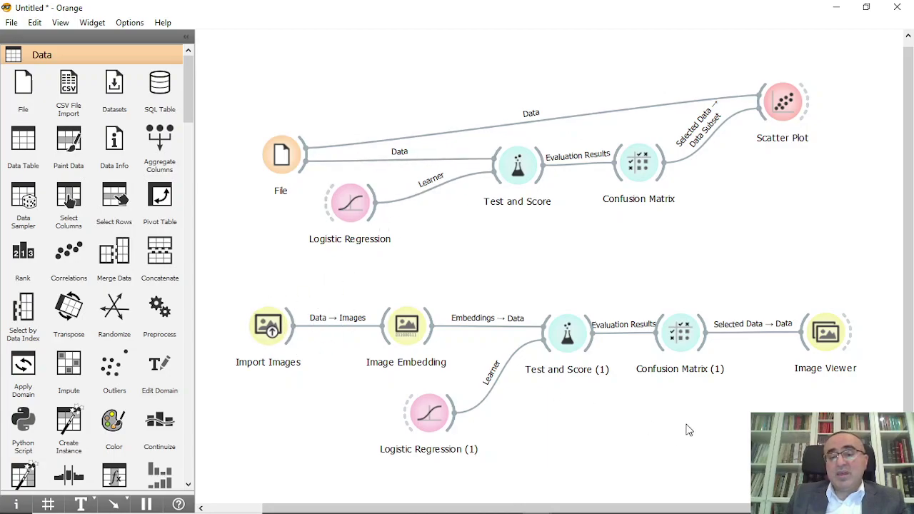
- Bring up the Visualizing Misclassifications presentation and show slide 2, the 'End of the lesson / Thank You' slide
click(687, 504)
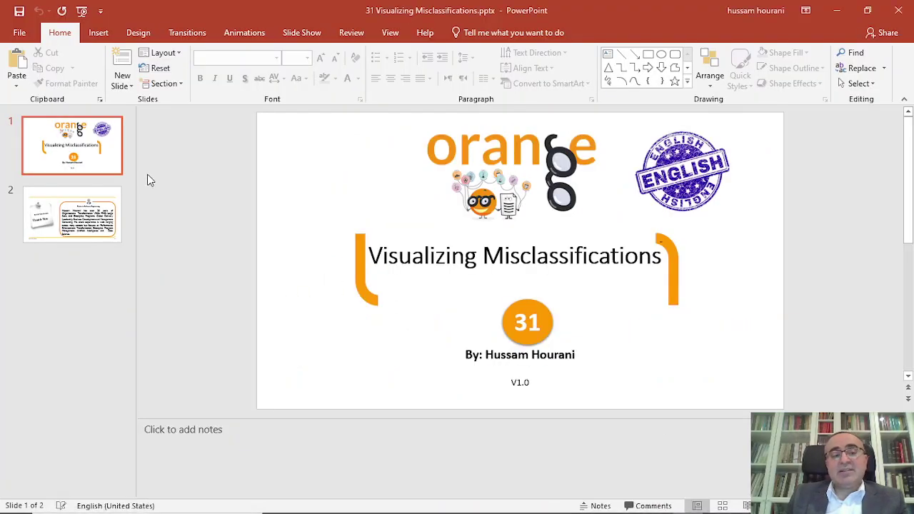
click(75, 215)
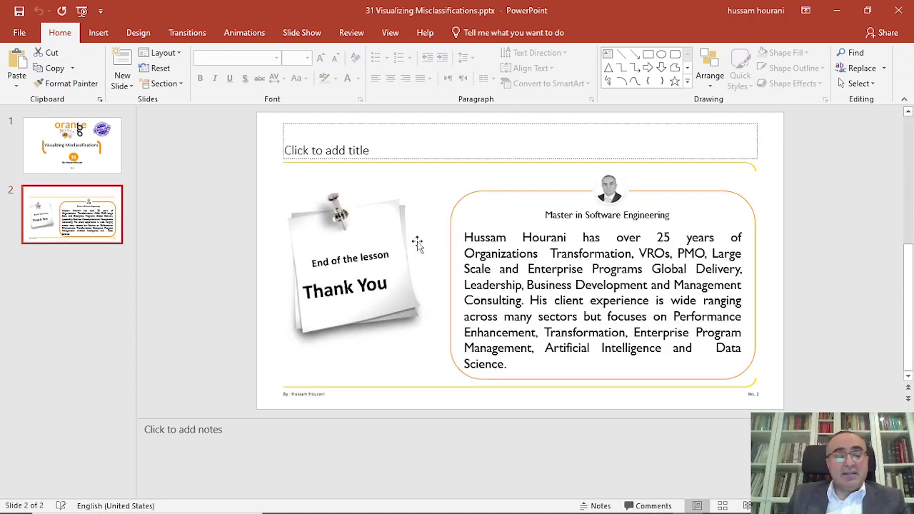